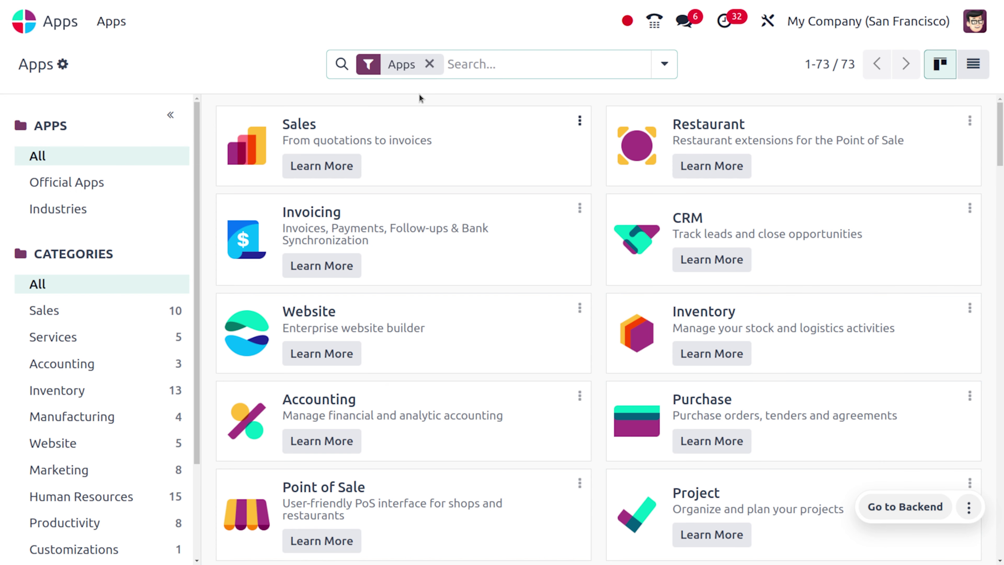
Search all modules for 'commission' and confirm in Module Info that Sale Commission is installed
left_click(429, 63)
type("co")
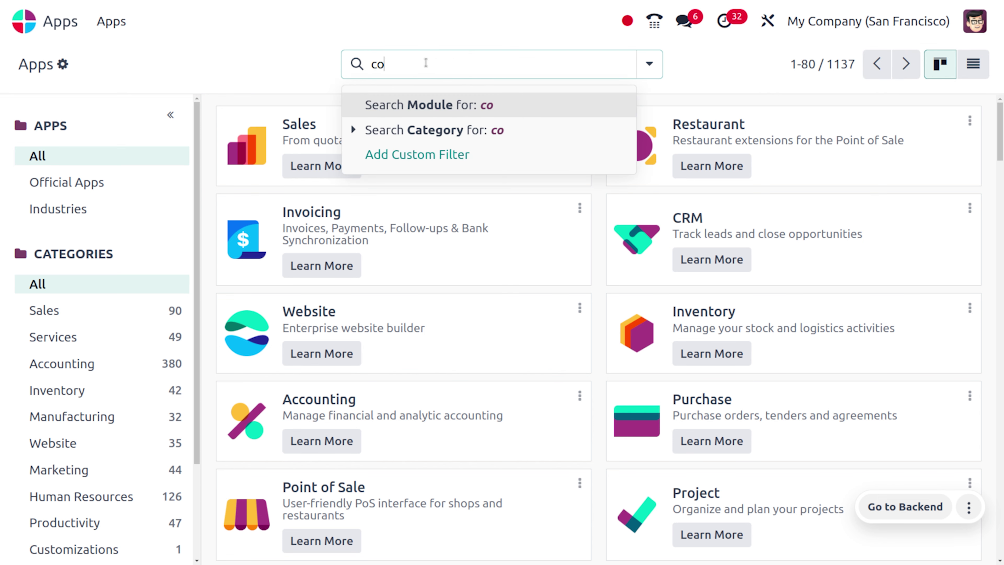
type("mmission")
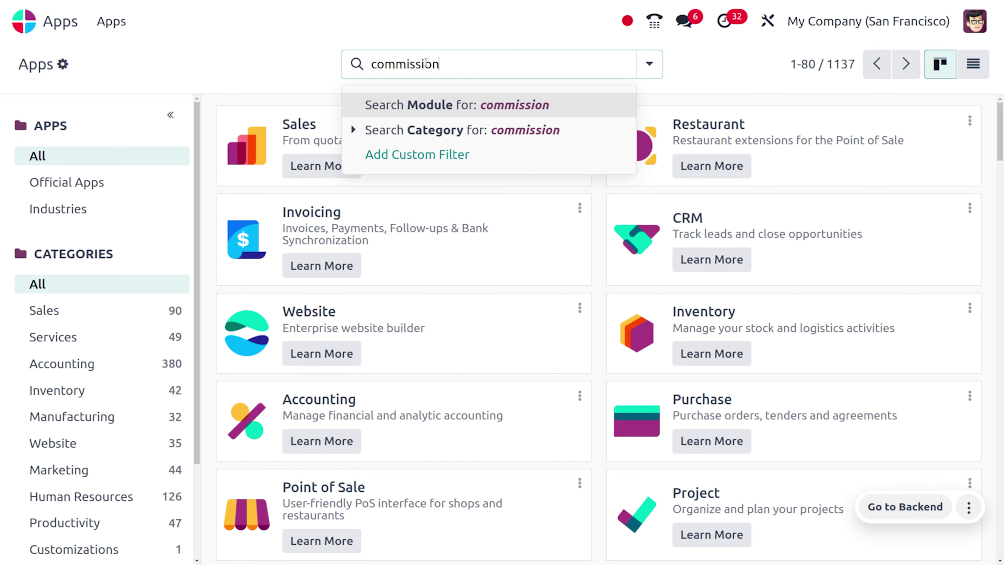
key("Return")
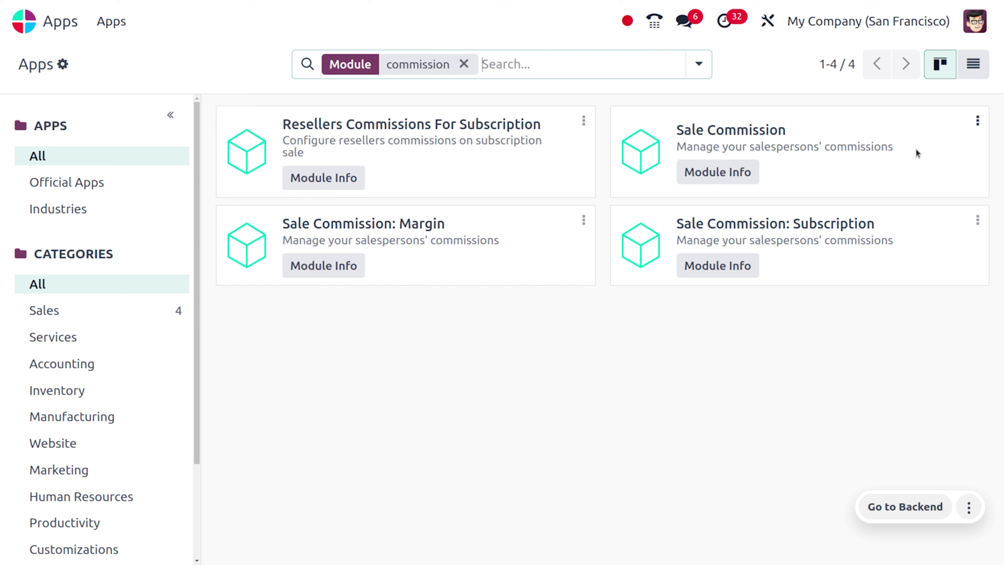
left_click(978, 122)
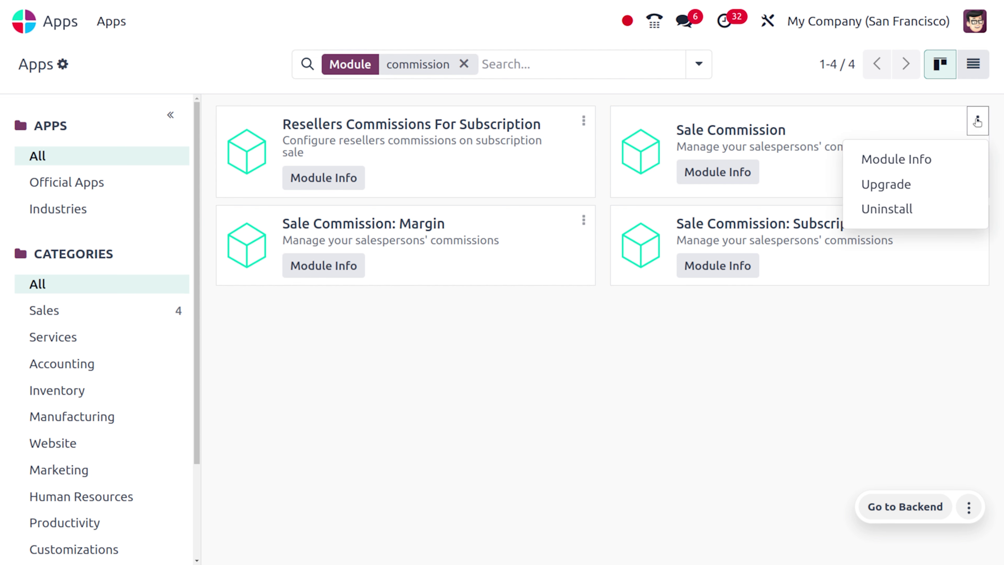
left_click(929, 159)
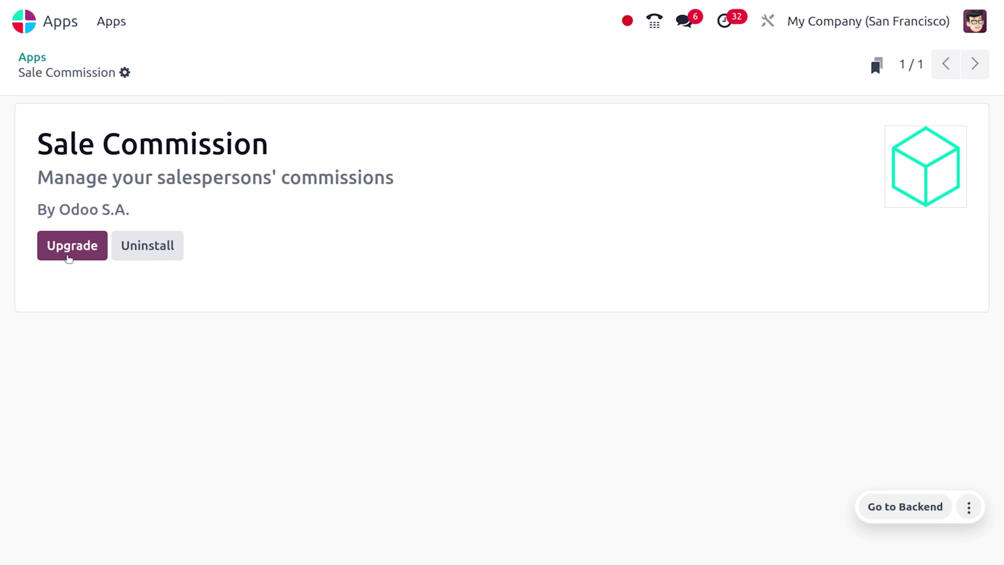
left_click(27, 20)
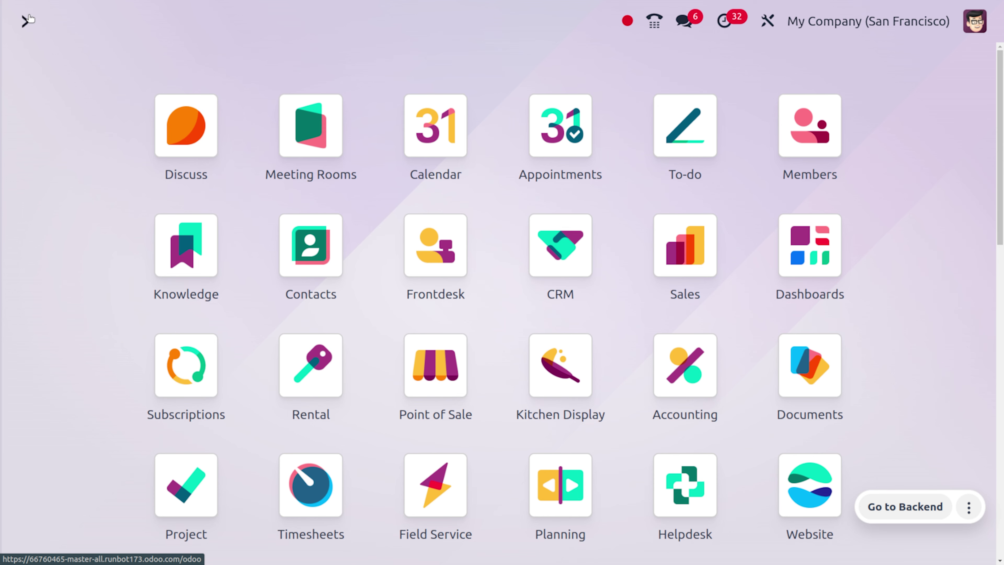
In Sales, view My Commissions, then the Commissions list with the two 2024 Q3 records
type("sa")
key("Return")
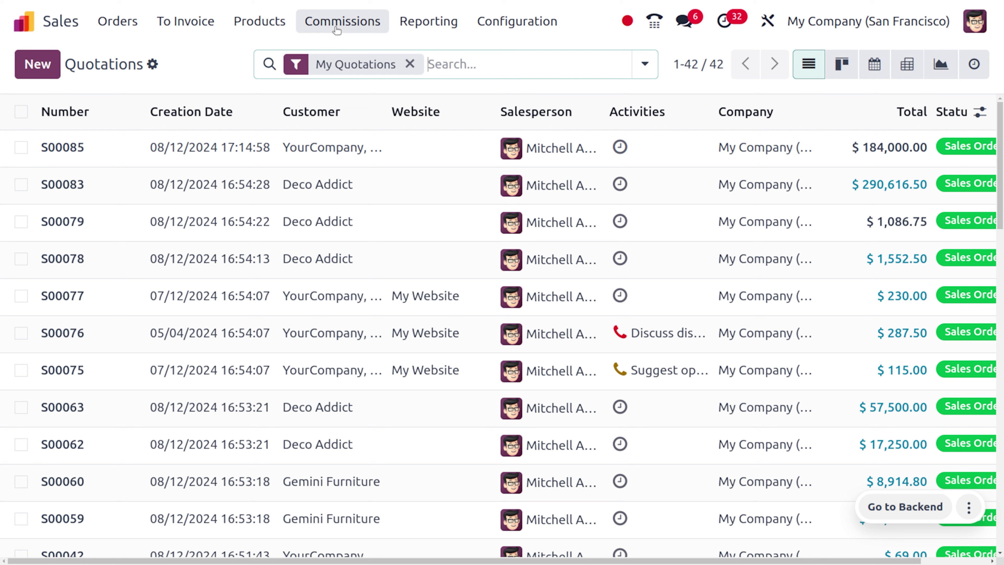
left_click(336, 30)
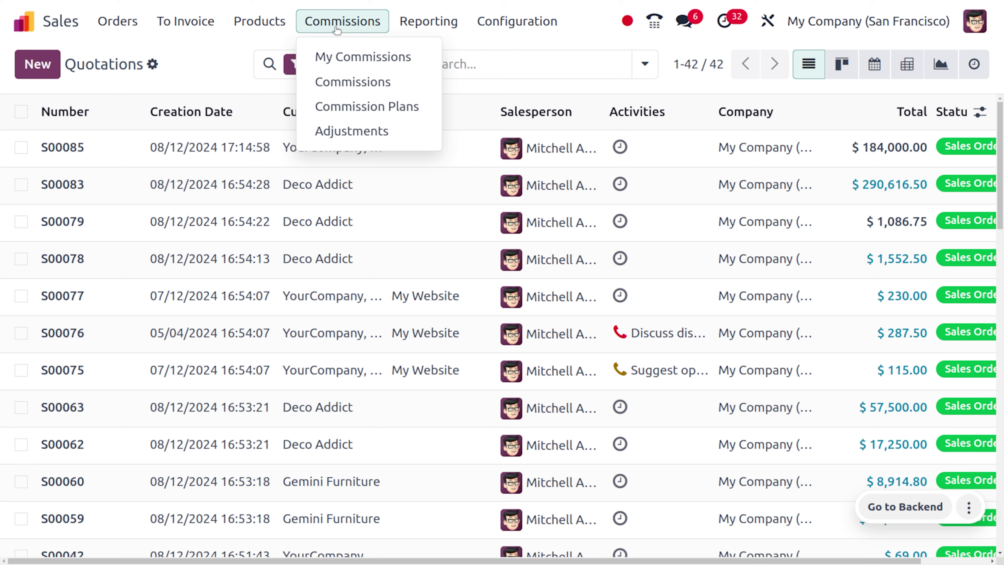
left_click(359, 69)
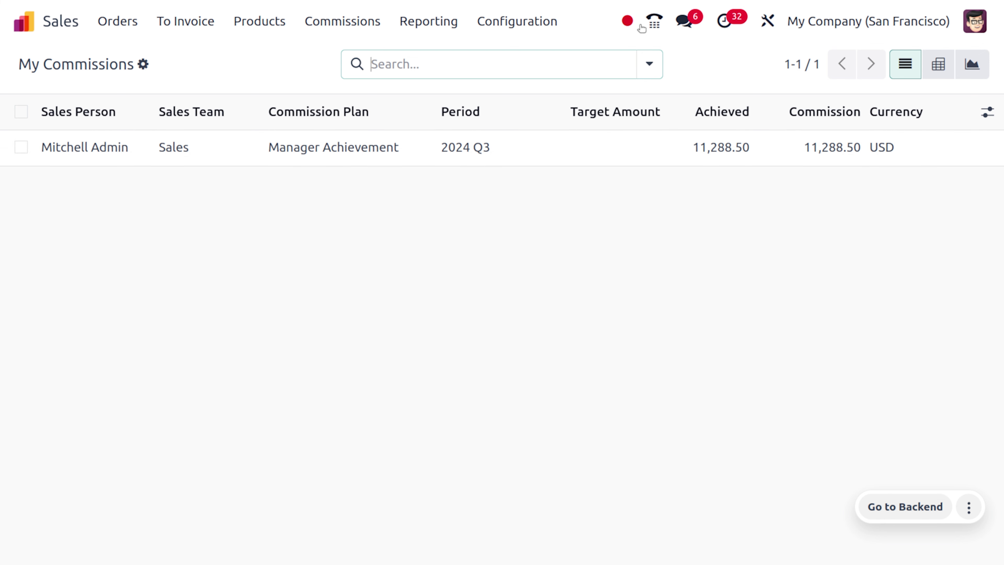
left_click(365, 24)
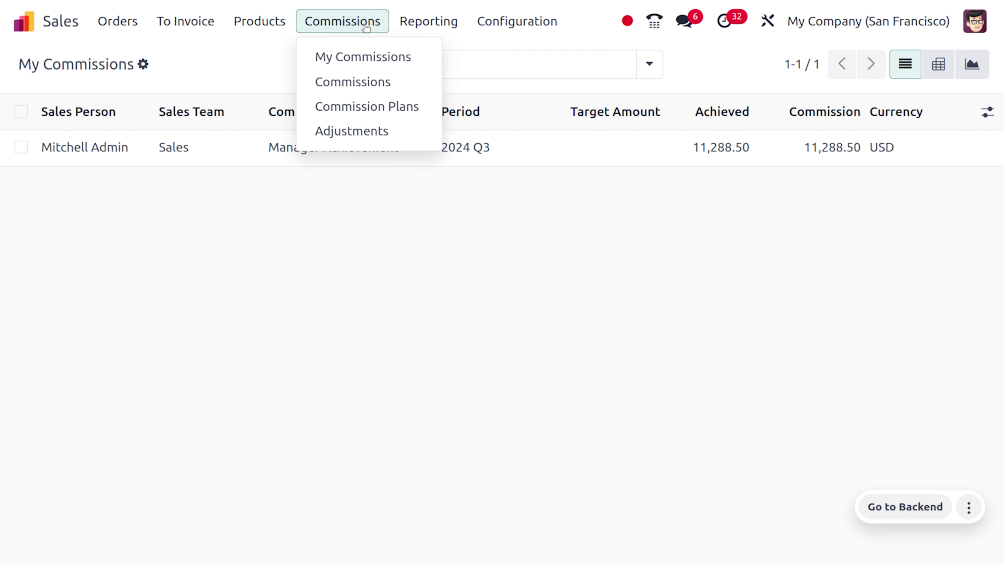
left_click(380, 83)
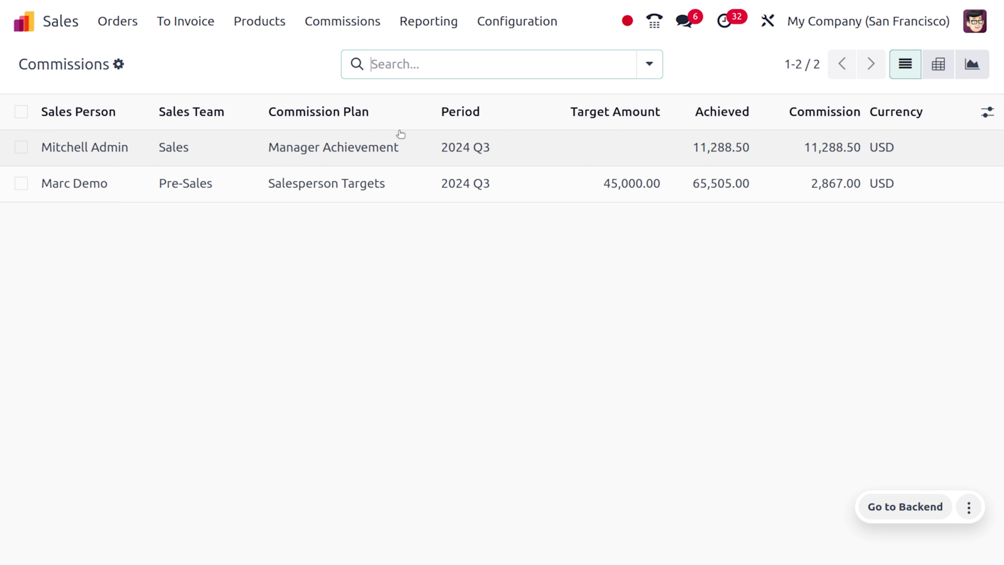
left_click(327, 23)
Create a new commission plan named 'Commission plan 2024'
left_click(374, 109)
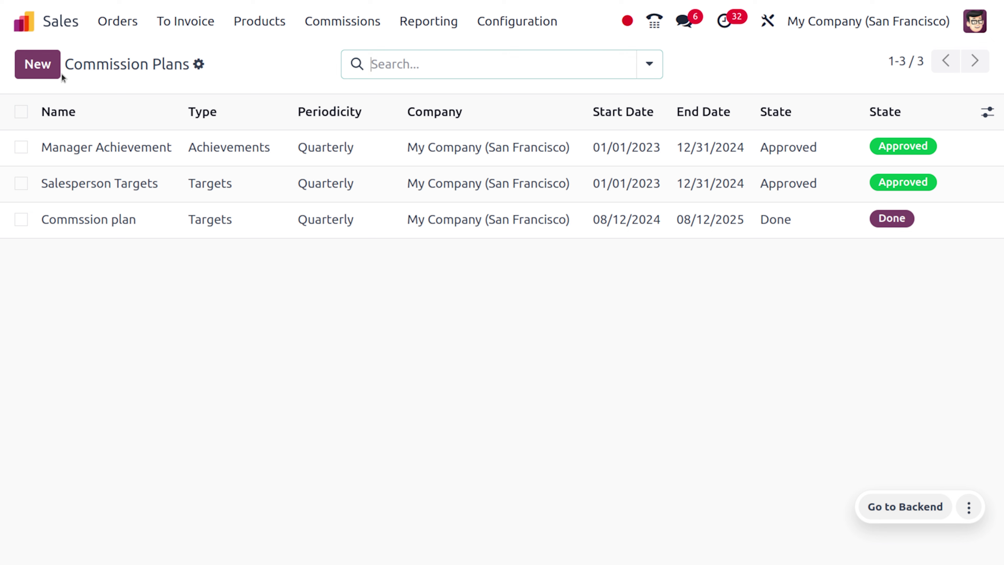
left_click(48, 71)
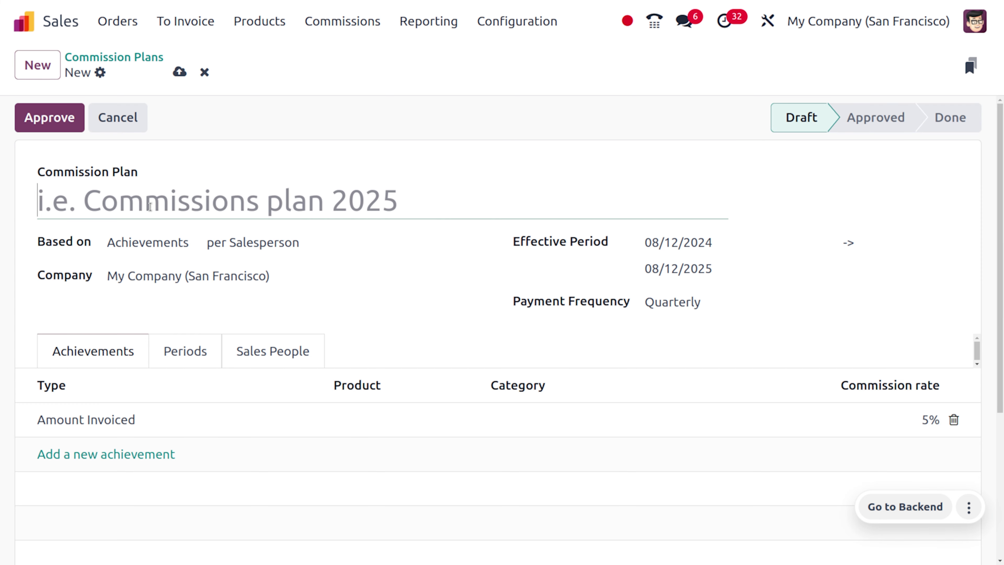
type("C")
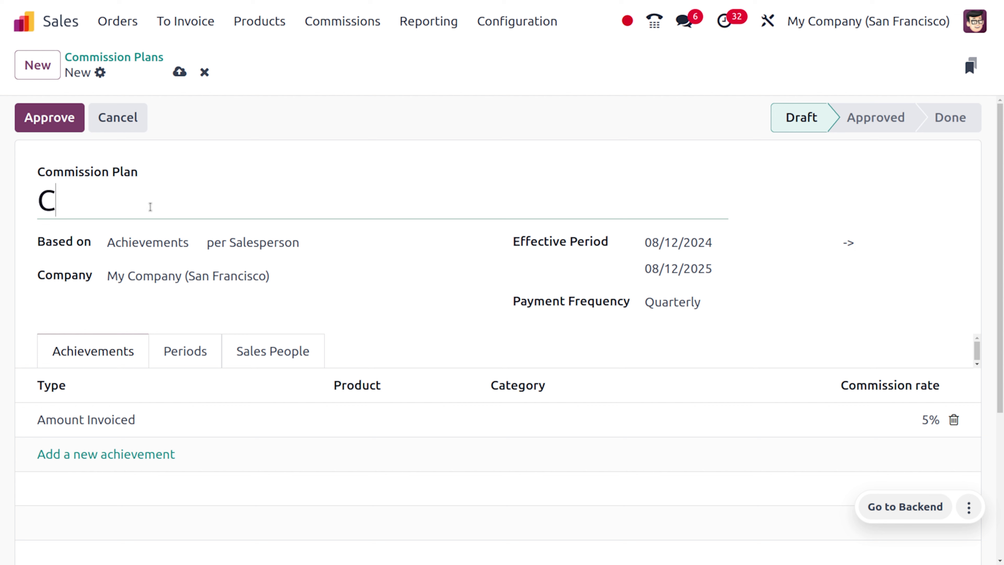
type("ommissi")
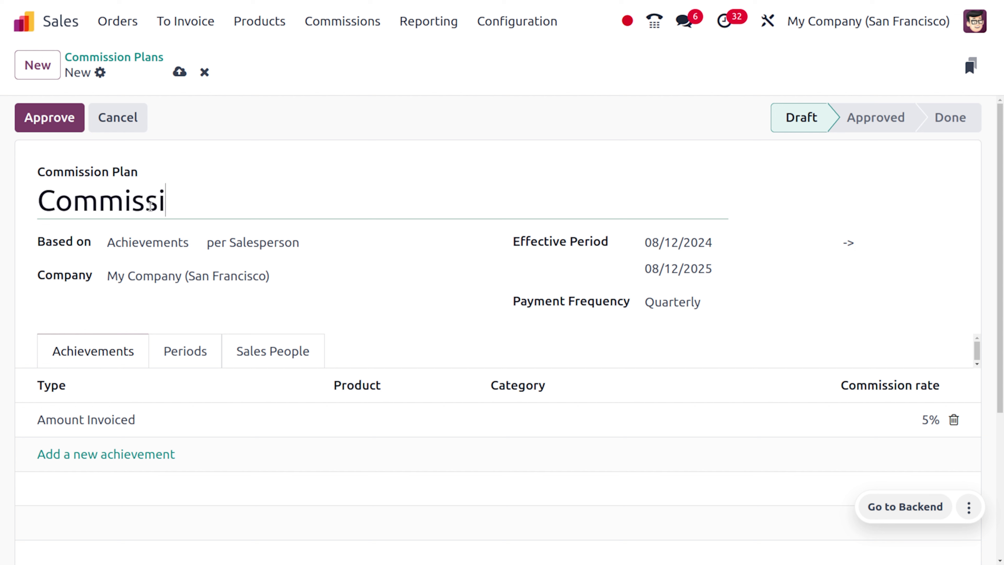
type("on pla")
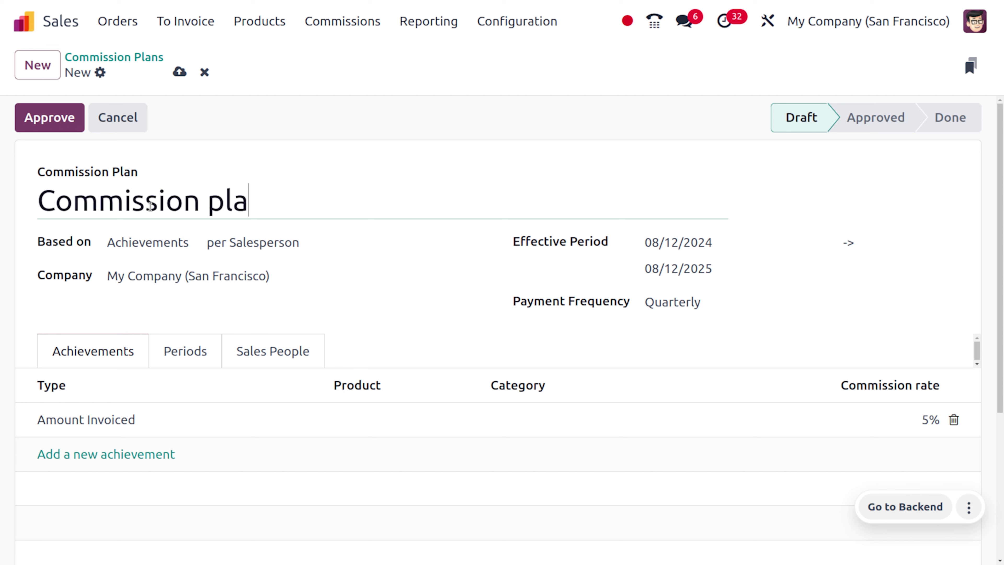
type("n 2024")
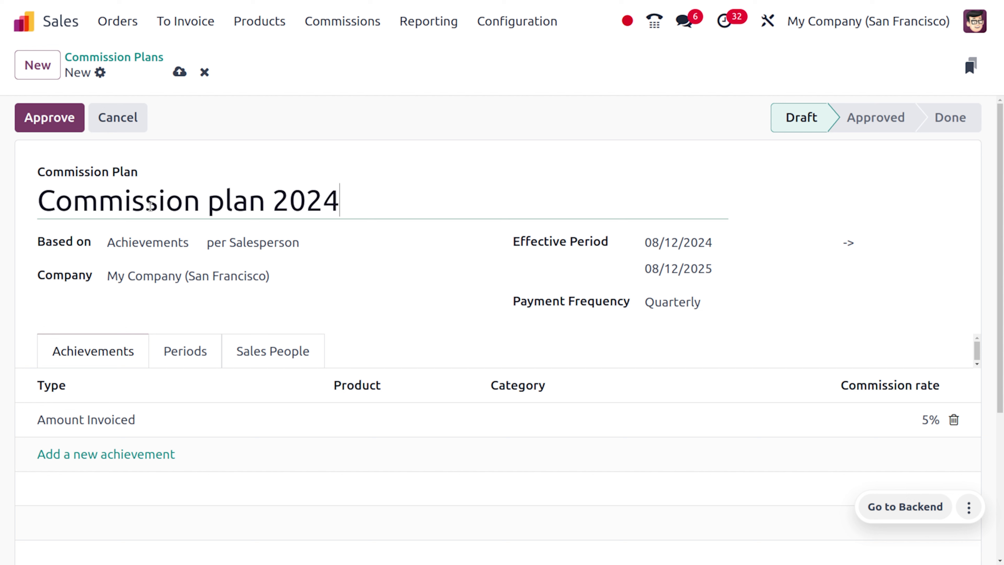
Set the plan's start date to 01/01/2024
left_click(680, 248)
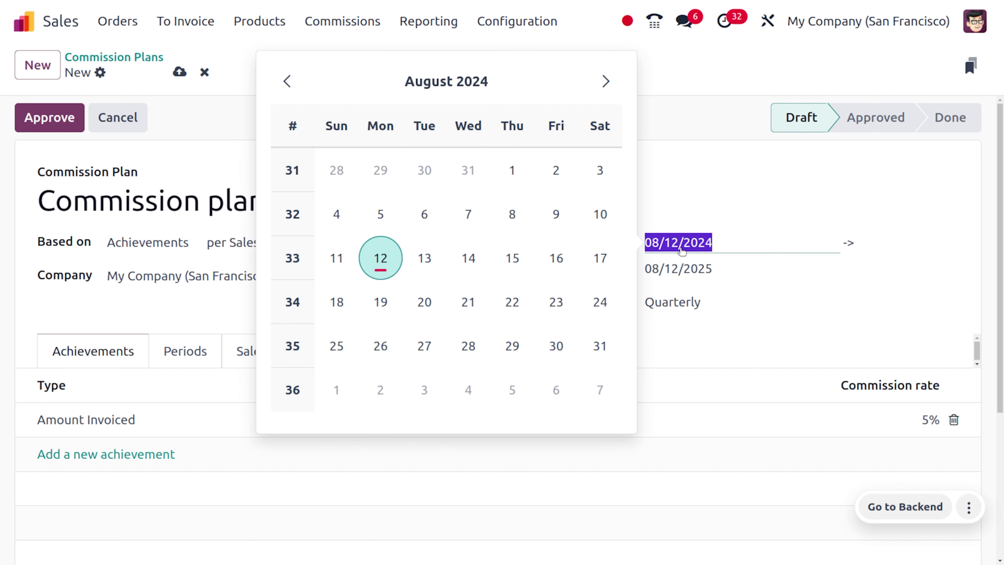
left_click(287, 81)
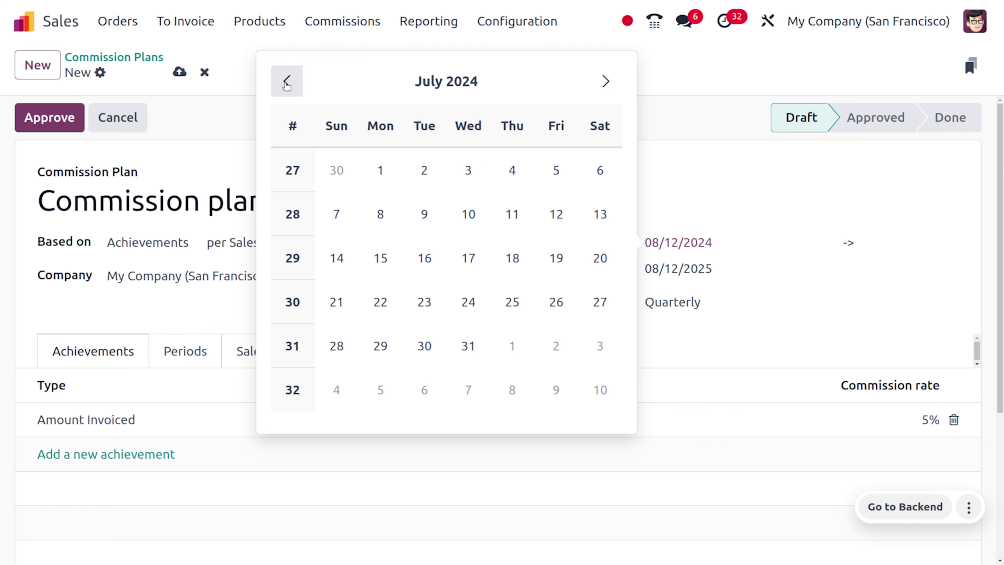
left_click(286, 82)
left_click(287, 82)
left_click(286, 82)
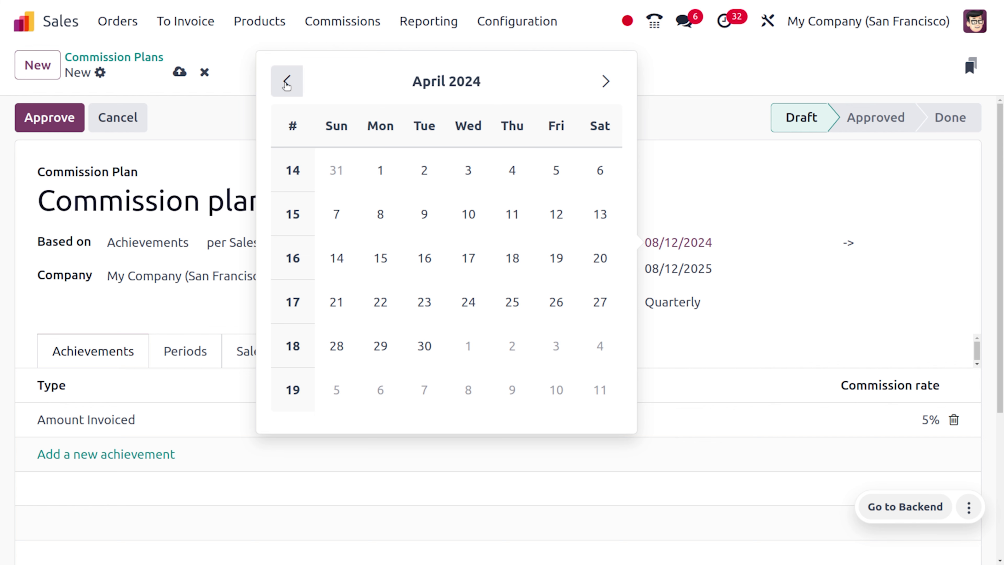
left_click(287, 81)
left_click(286, 82)
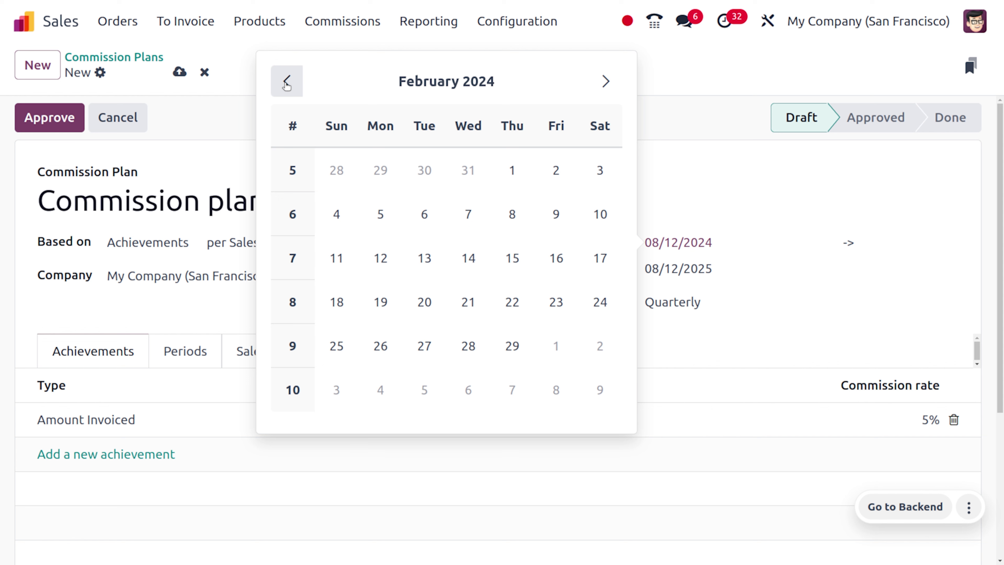
left_click(287, 82)
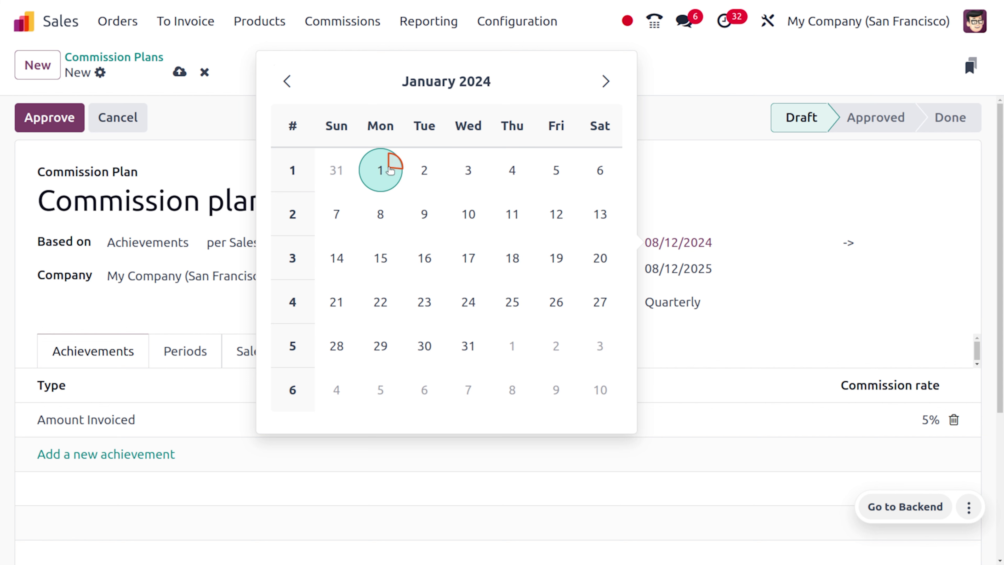
left_click(390, 170)
Change the end date from 12/31/2025 to 12/31/2024 and save the plan
left_click(714, 269)
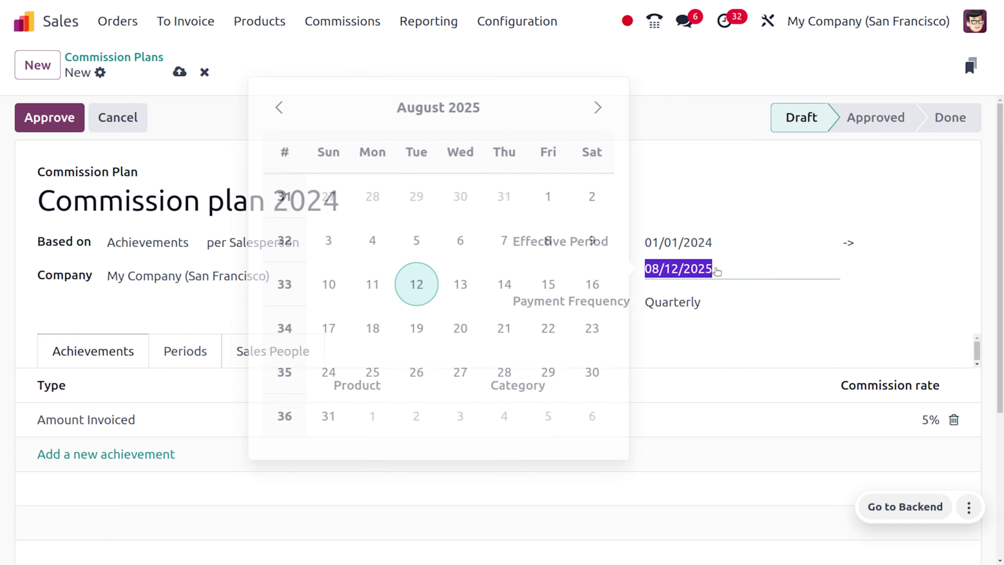
left_click(449, 105)
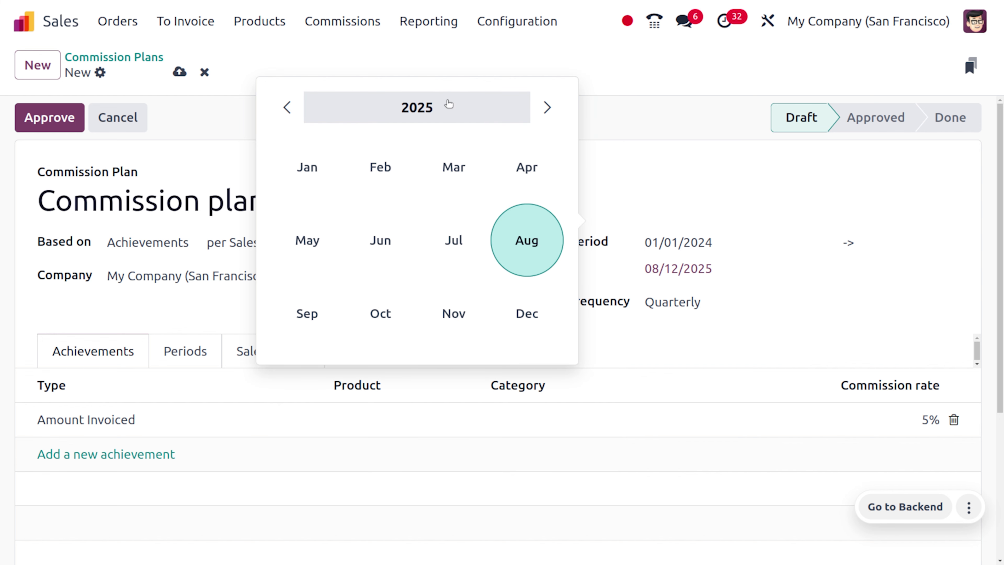
left_click(527, 326)
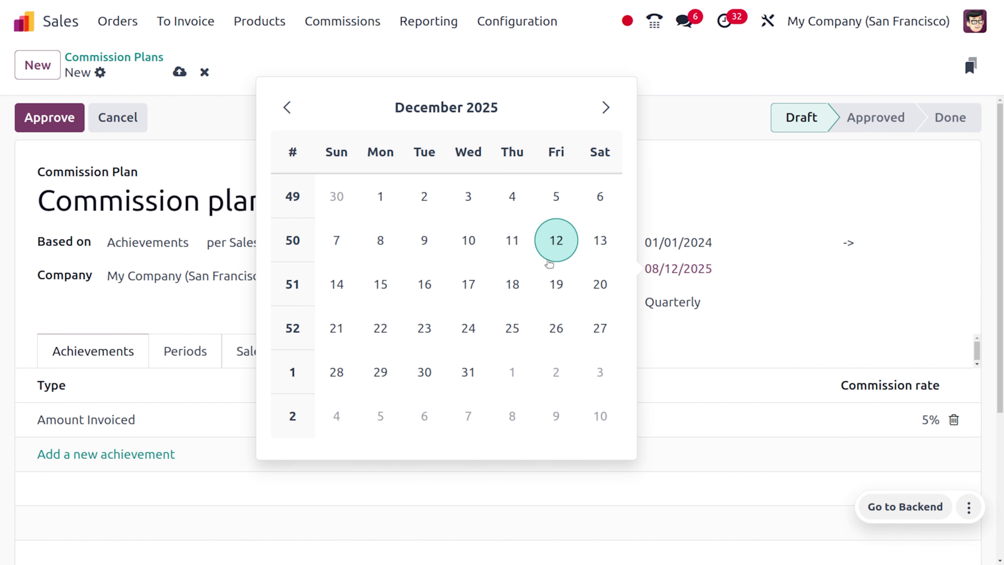
left_click(470, 375)
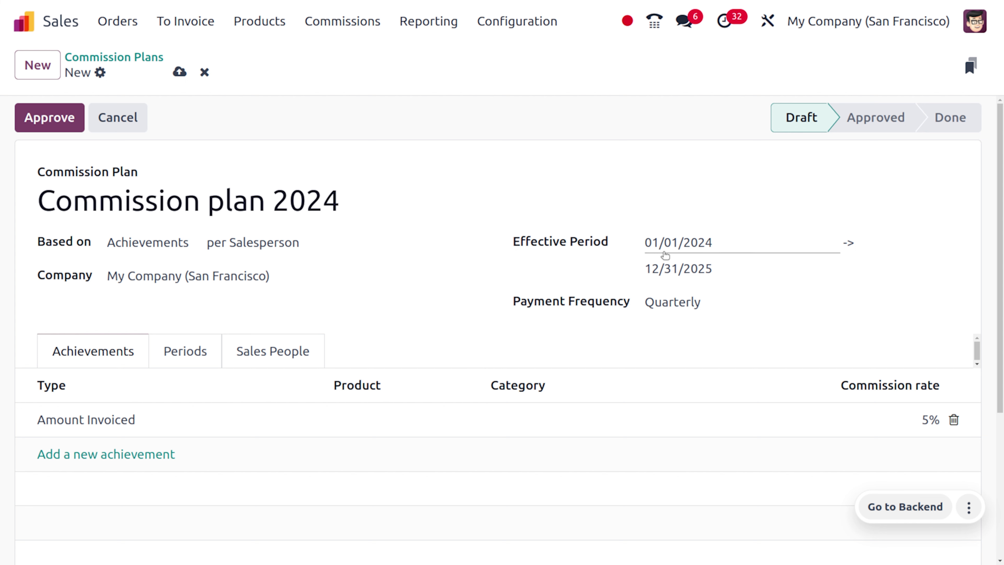
left_click(724, 277)
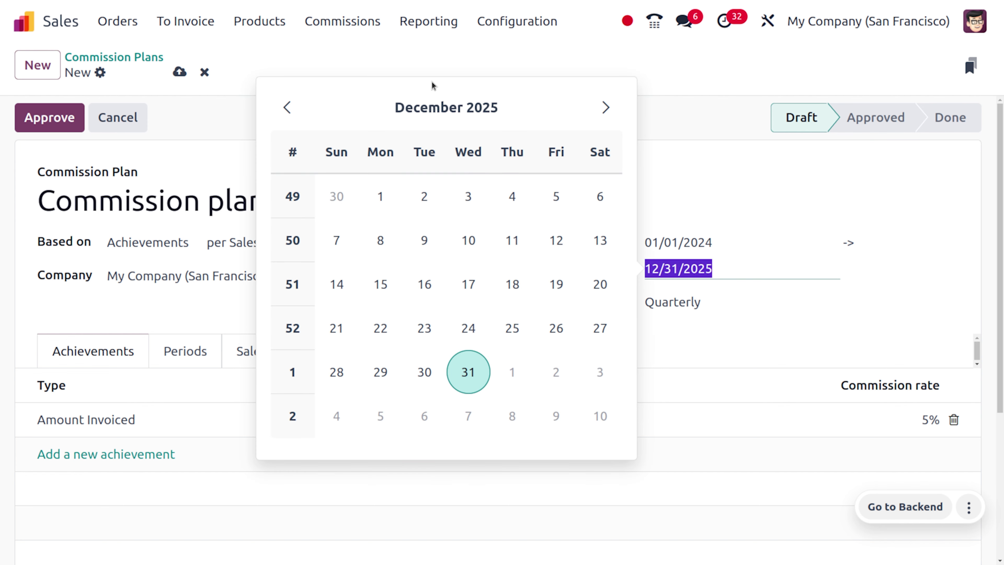
left_click(287, 104)
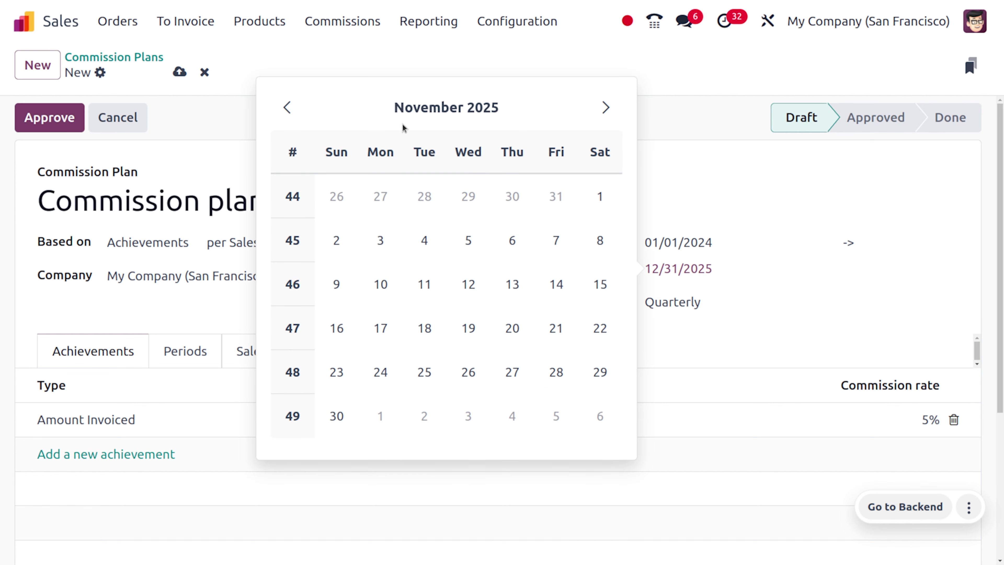
left_click(431, 115)
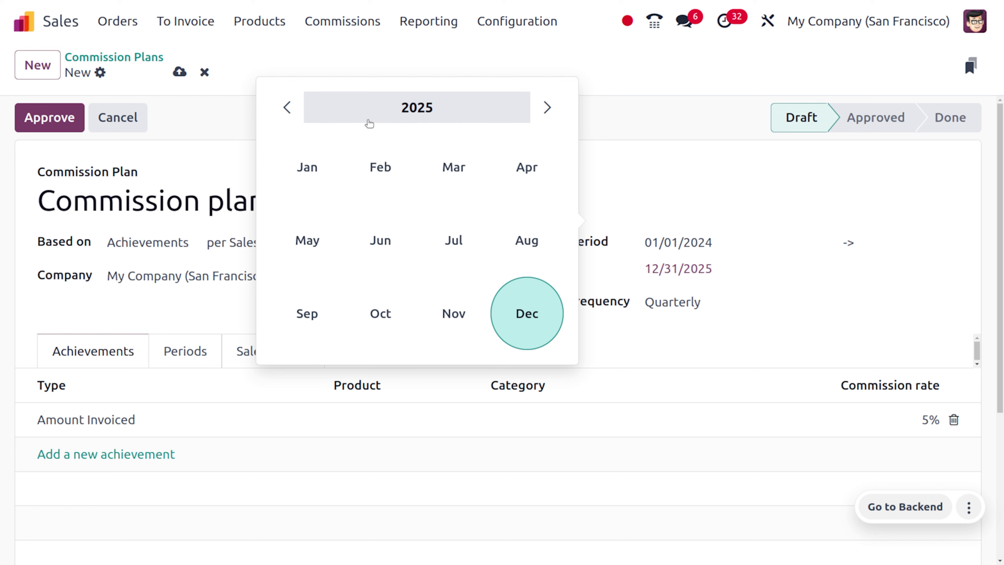
left_click(287, 112)
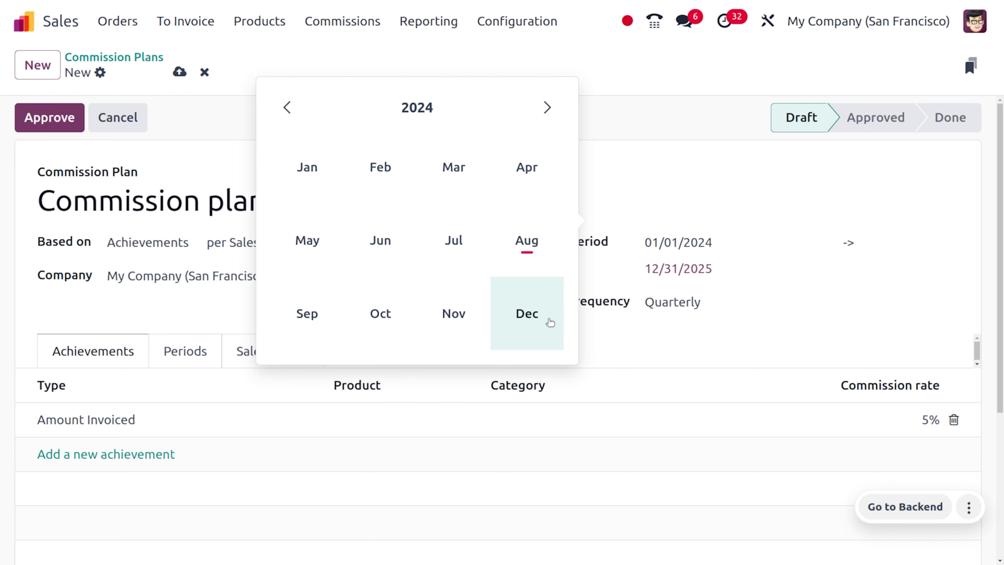
left_click(545, 320)
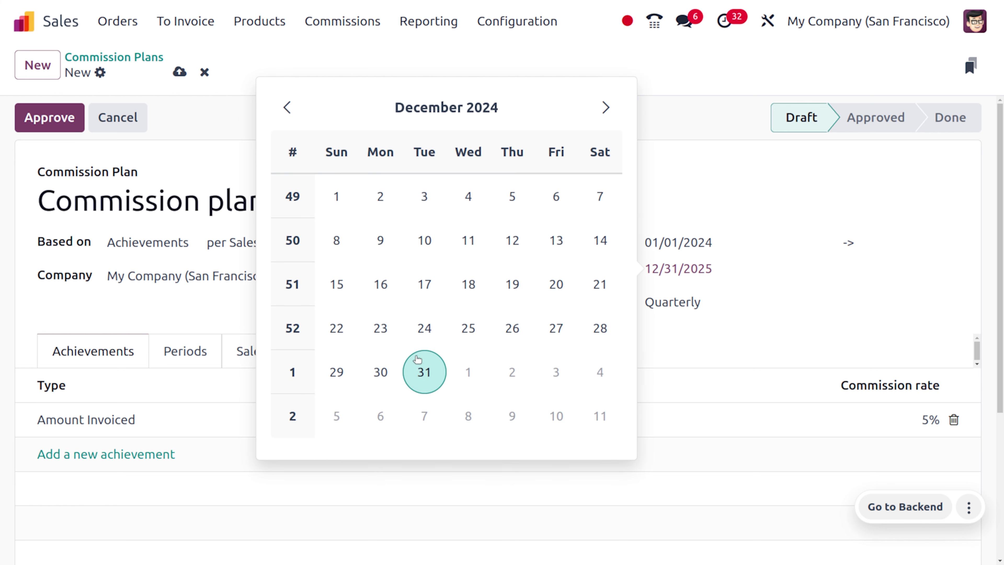
left_click(417, 359)
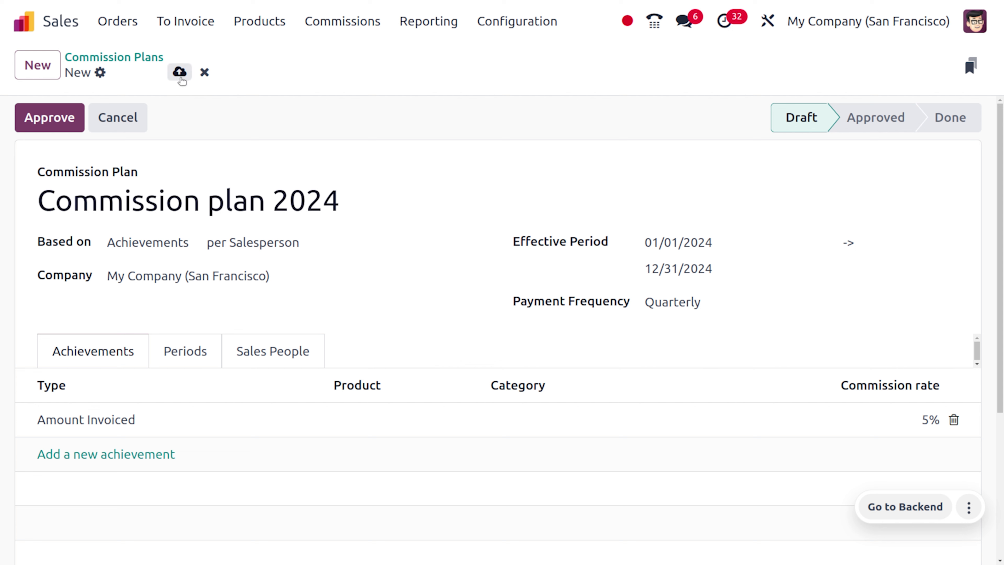
left_click(179, 72)
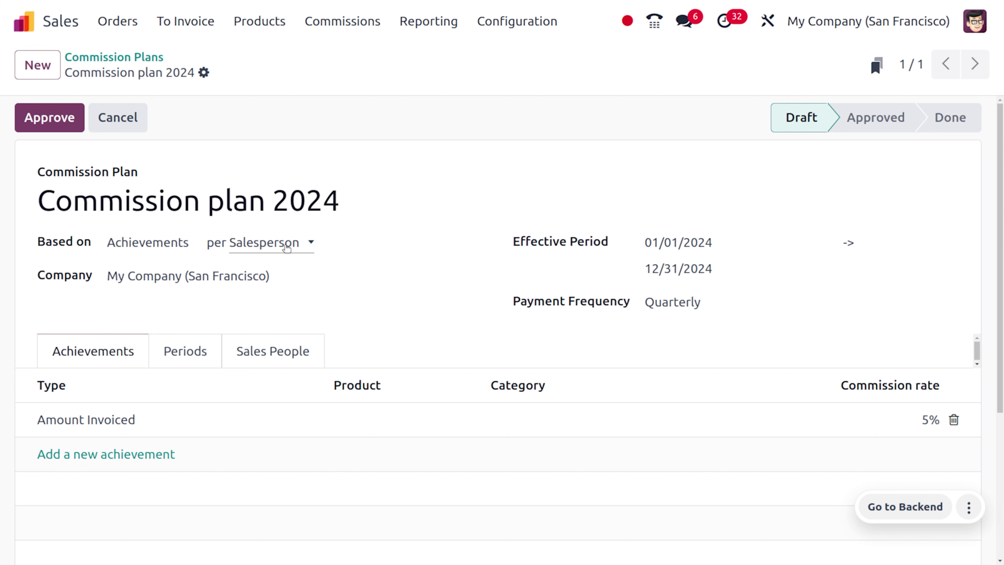
Set Based on to Targets, keep it per Salesperson, and enter a 500 on-target commission
left_click(170, 234)
left_click(159, 261)
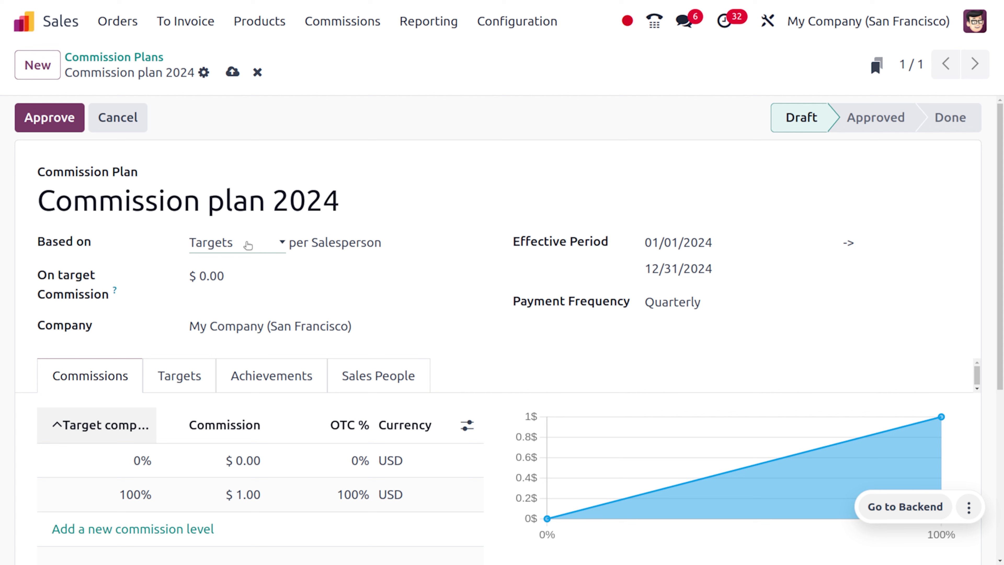
left_click(374, 239)
left_click(375, 237)
left_click(238, 279)
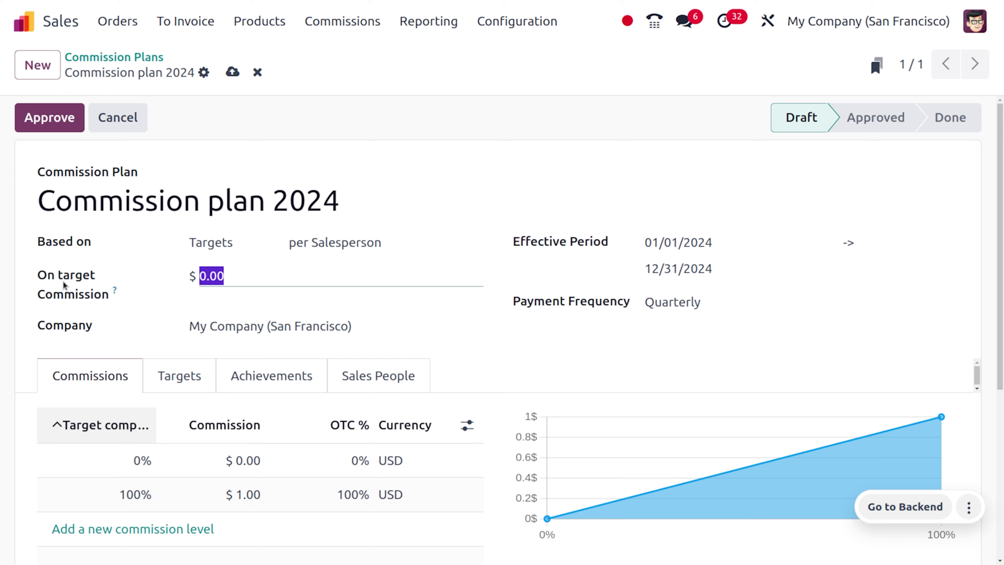
mouse_move(115, 292)
type("500")
scroll(372, 309, "down", 2)
scroll(372, 310, "up", 2)
scroll(371, 309, "down", 2)
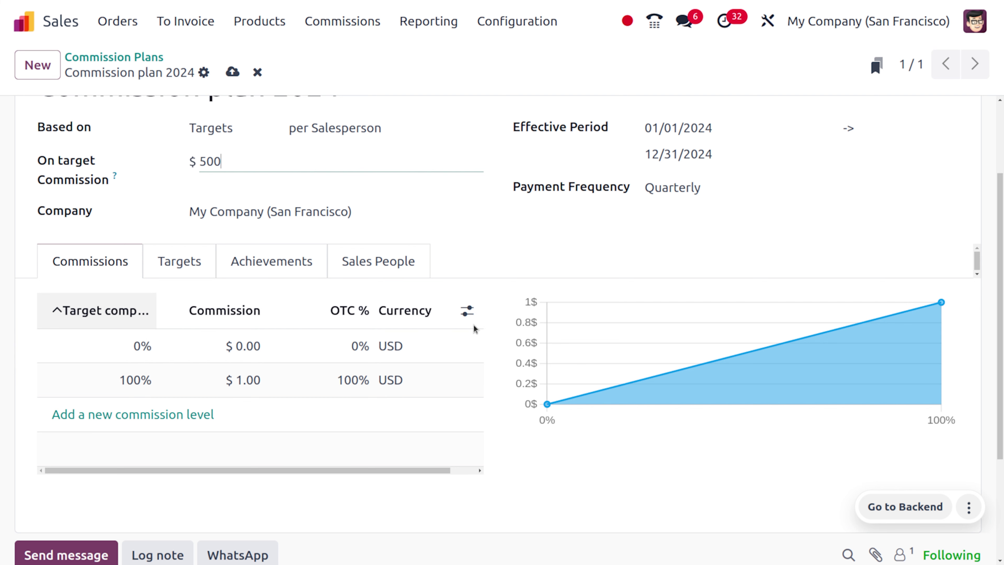
Show the OTC % and Currency columns in the commission levels table
left_click(468, 312)
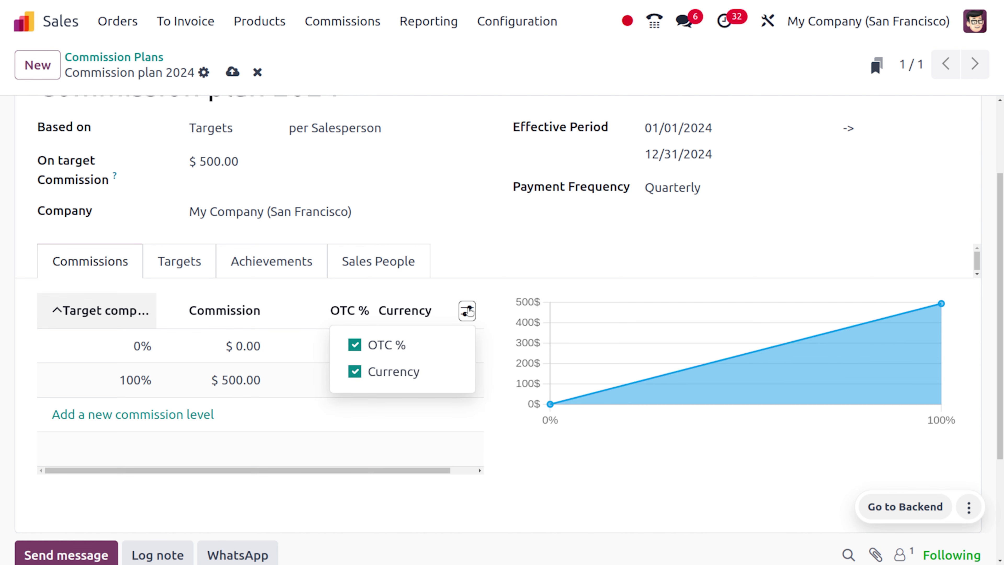
left_click(468, 311)
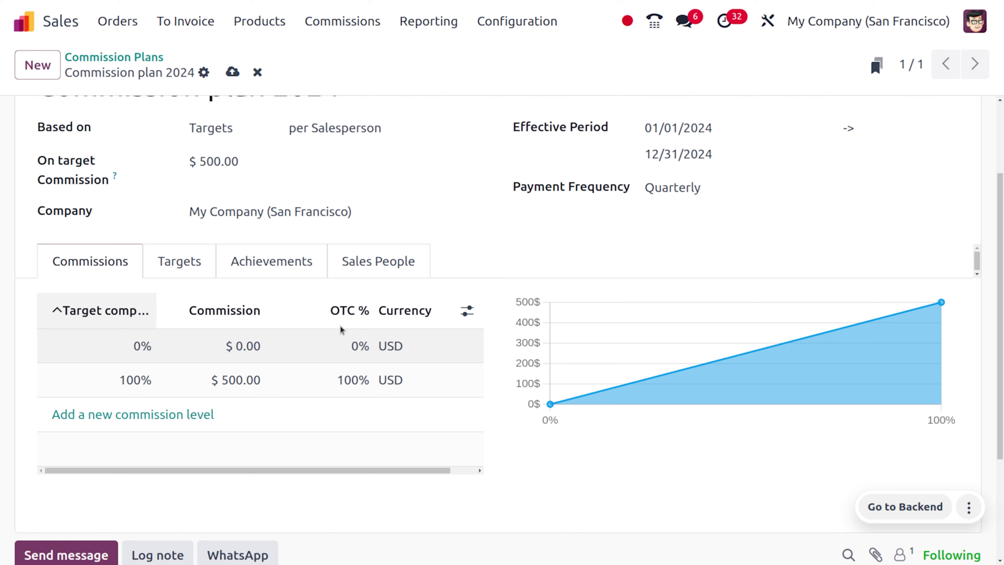
left_click(469, 313)
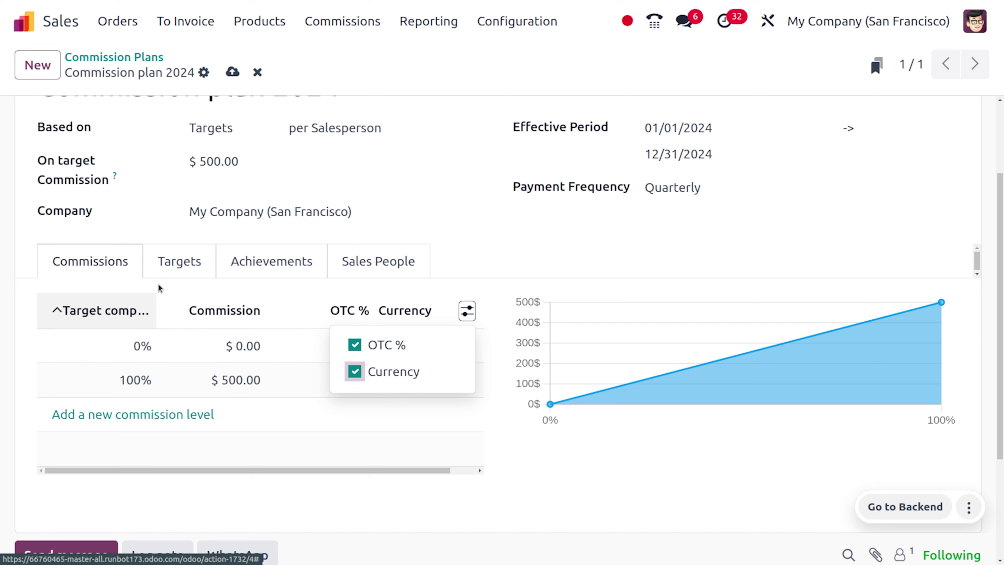
Change the 0% level to 50% target completion paying $100
left_click(143, 354)
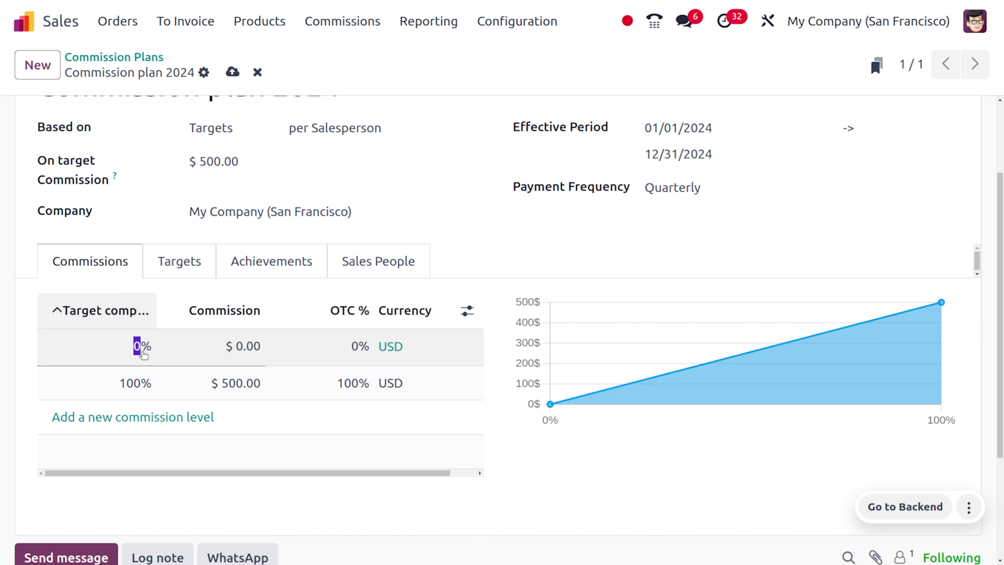
type("50")
left_click(250, 338)
type("100")
left_click(481, 230)
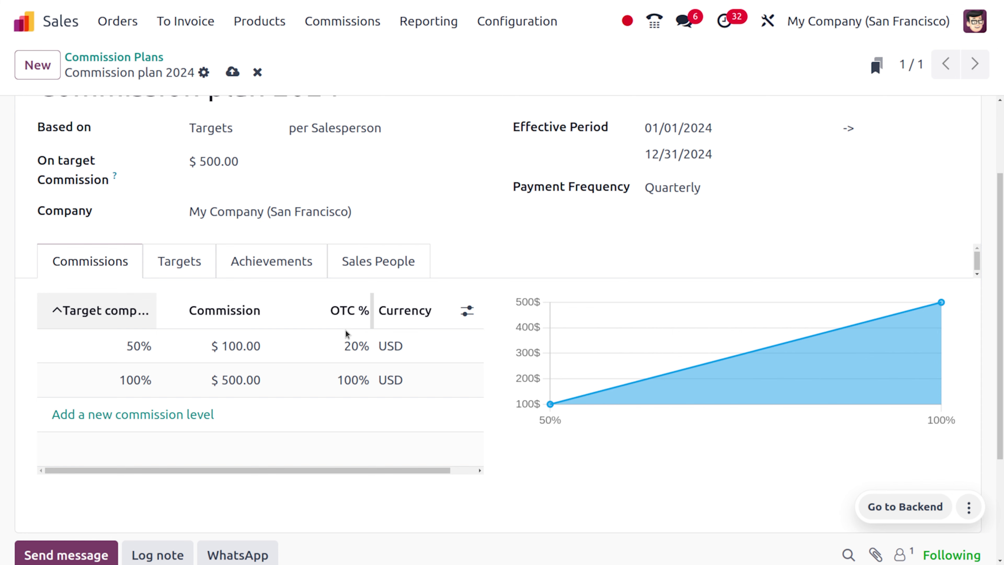
scroll(559, 372, "up", 3)
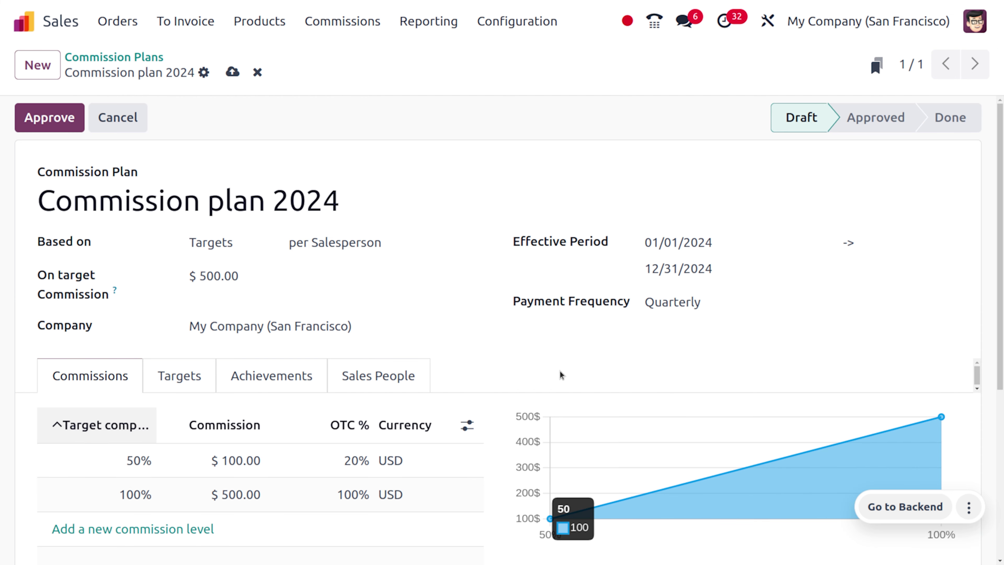
Check the four $0.00 quarterly 2024 targets and 5% Amount Invoiced achievement, then view Sales People
left_click(181, 390)
scroll(180, 391, "down", 3)
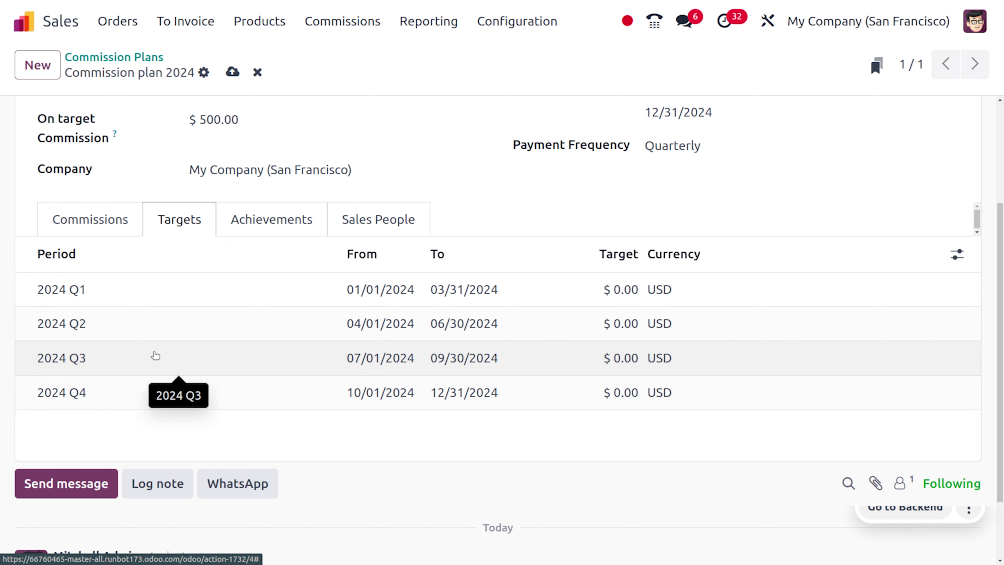
left_click(285, 223)
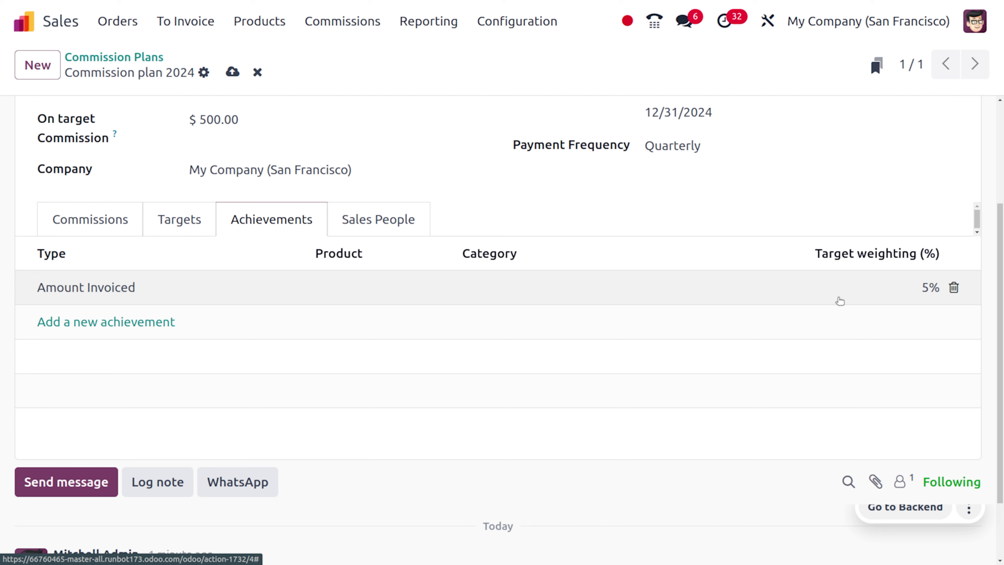
left_click(347, 225)
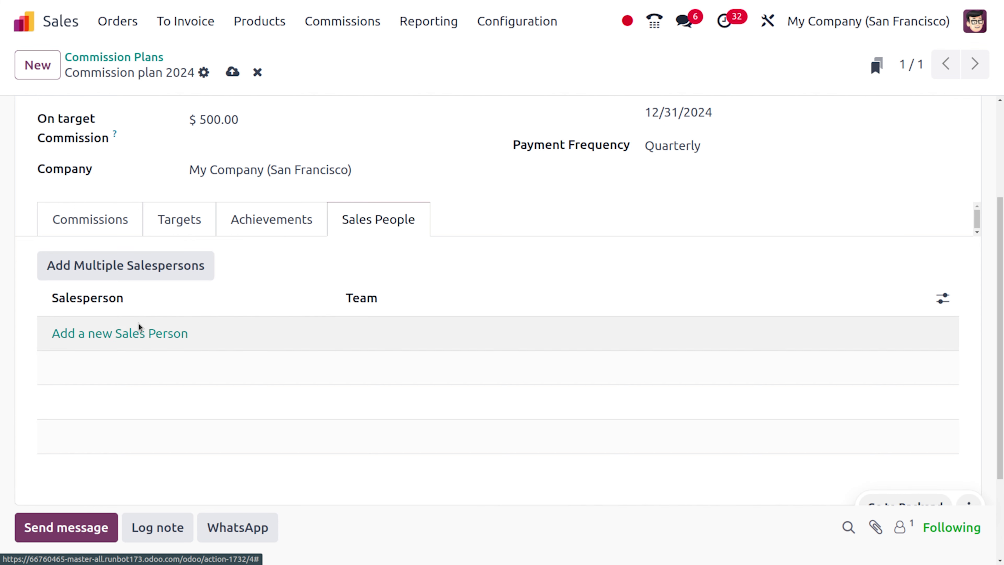
Add two salespeople to the plan: one from the Sales team, one from Pre-Sales
left_click(150, 336)
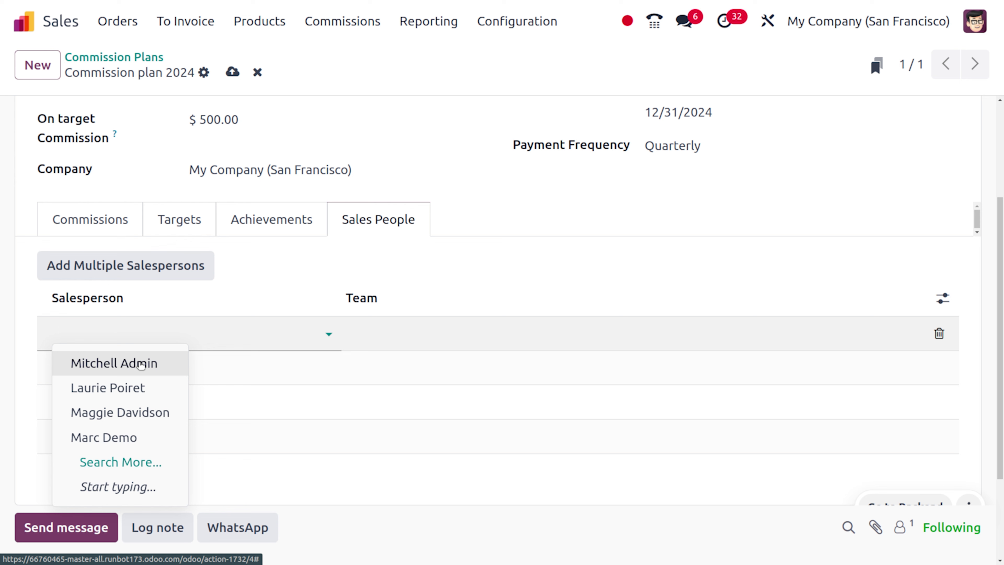
left_click(141, 363)
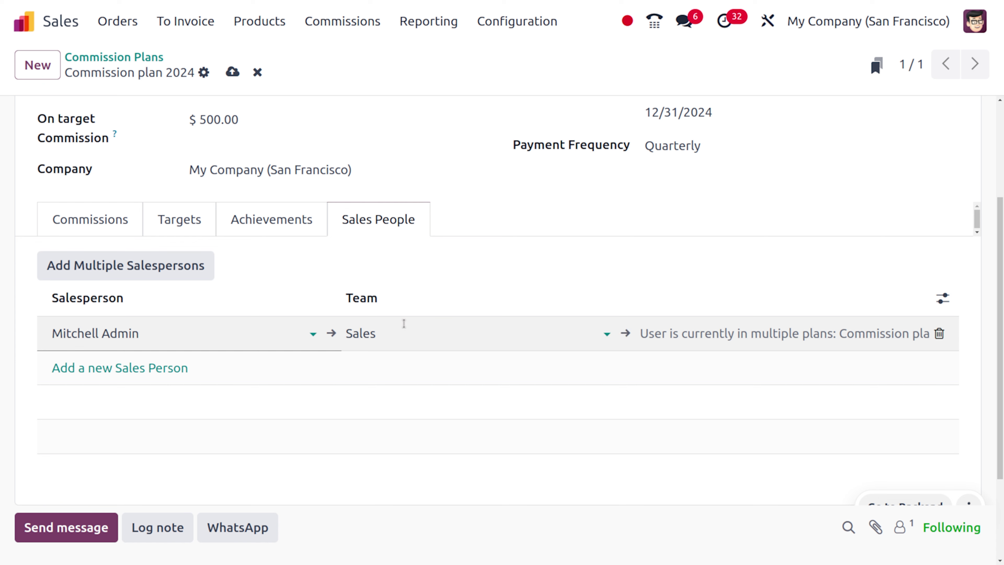
left_click(117, 370)
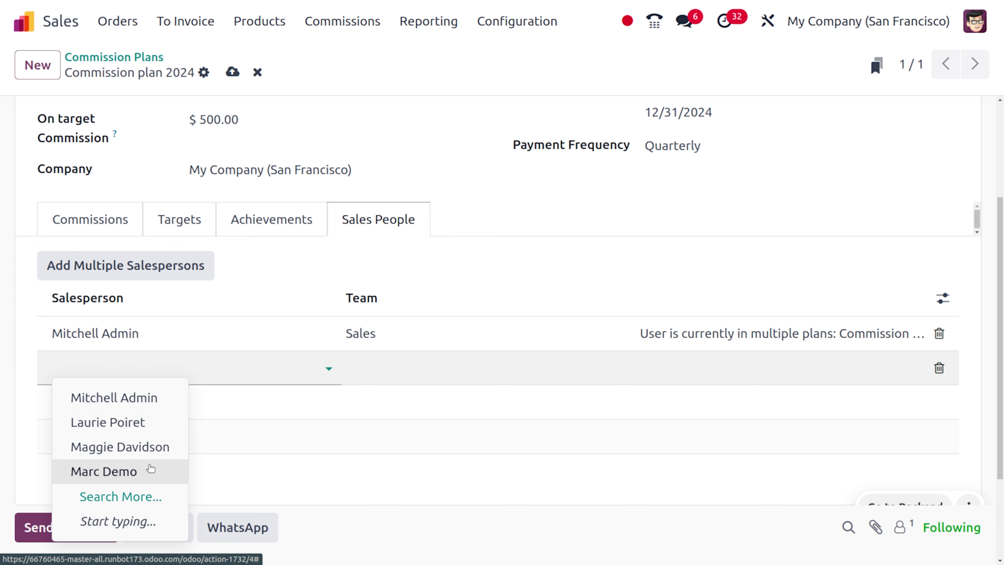
left_click(152, 472)
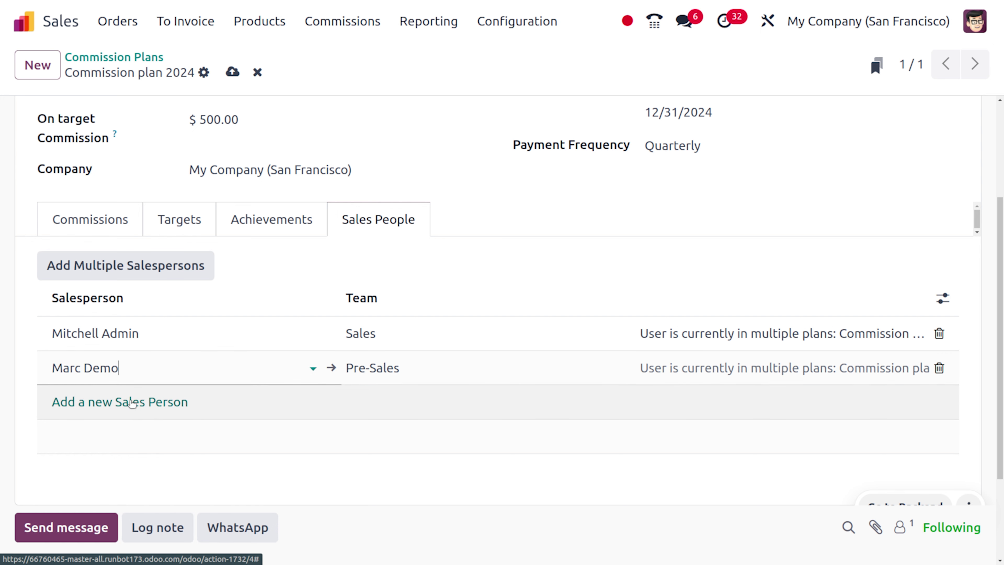
scroll(530, 301, "up", 4)
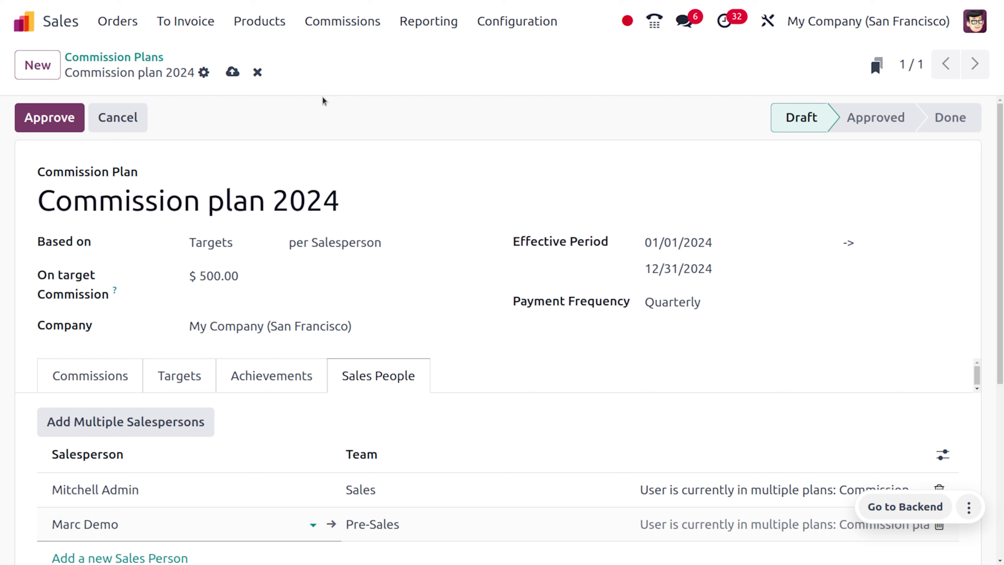
Attempt to save, dismiss the validation error, and return to the commission levels
left_click(231, 73)
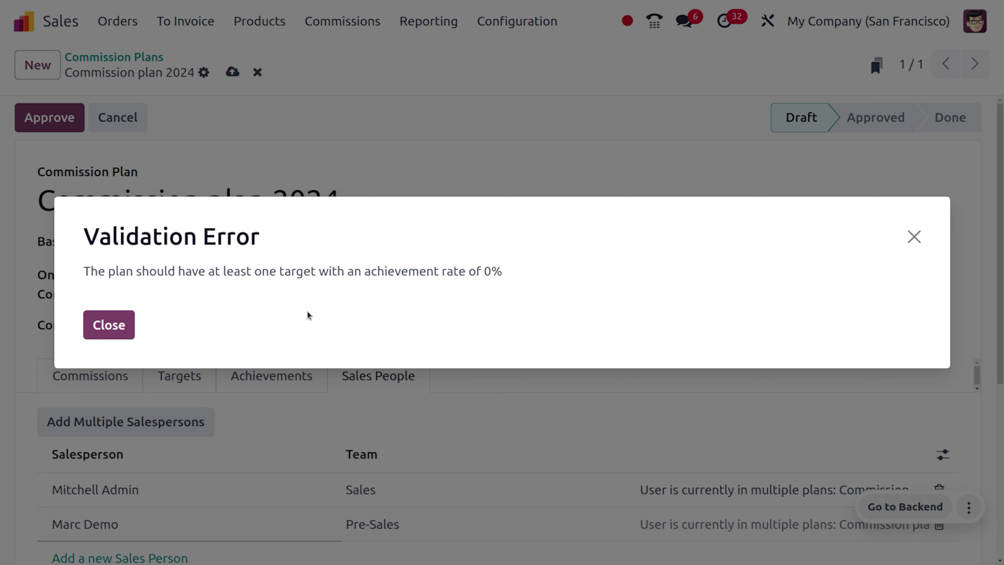
left_click(110, 320)
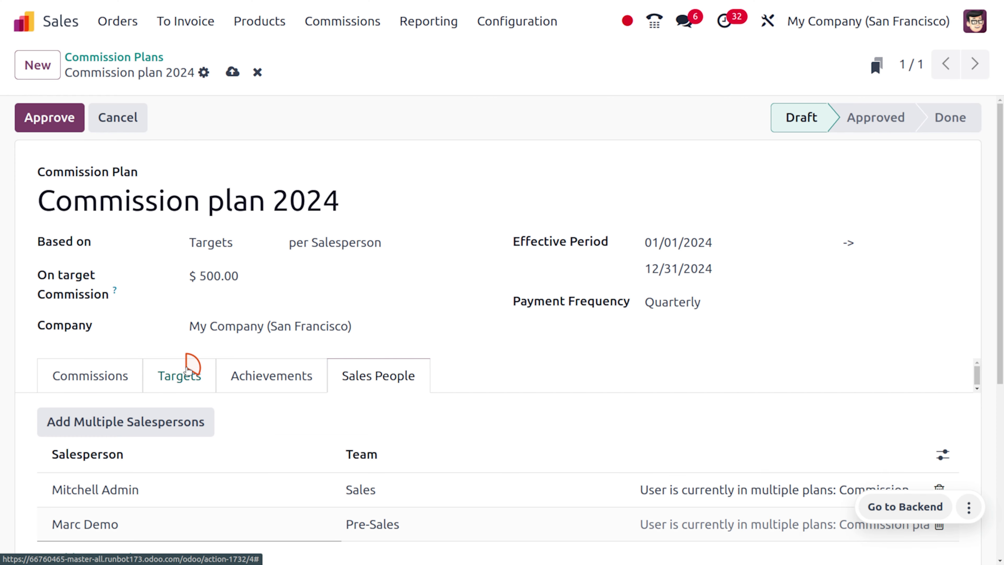
left_click(188, 370)
left_click(113, 379)
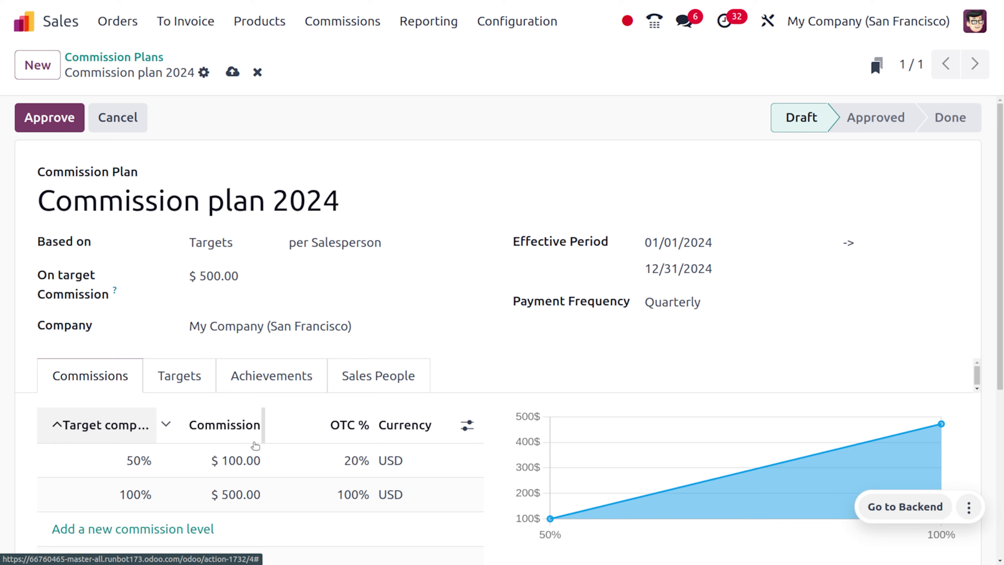
scroll(253, 445, "down", 2)
Reset the lowest level to 0% target completion and $0 commission, then save the plan
left_click(137, 375)
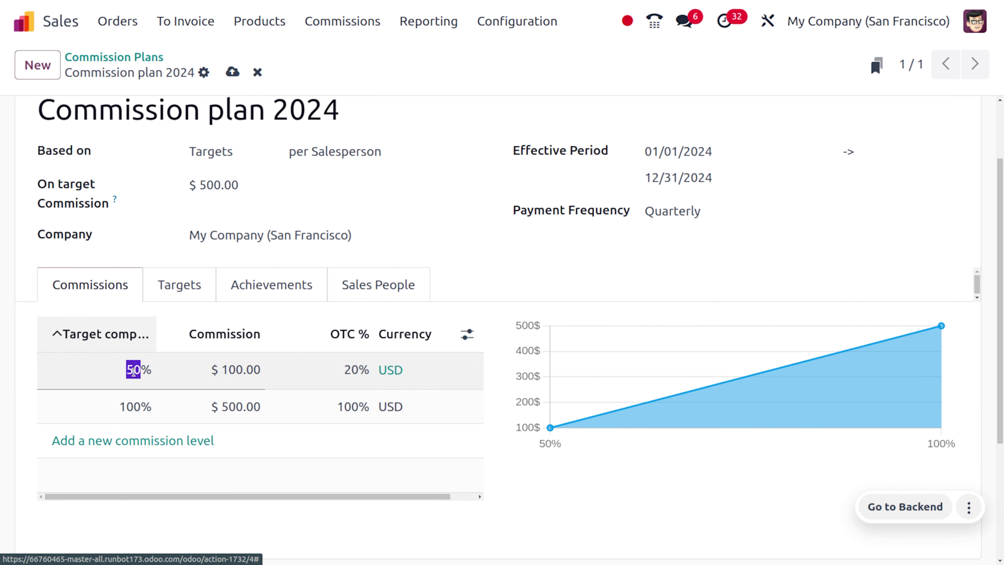
type("0")
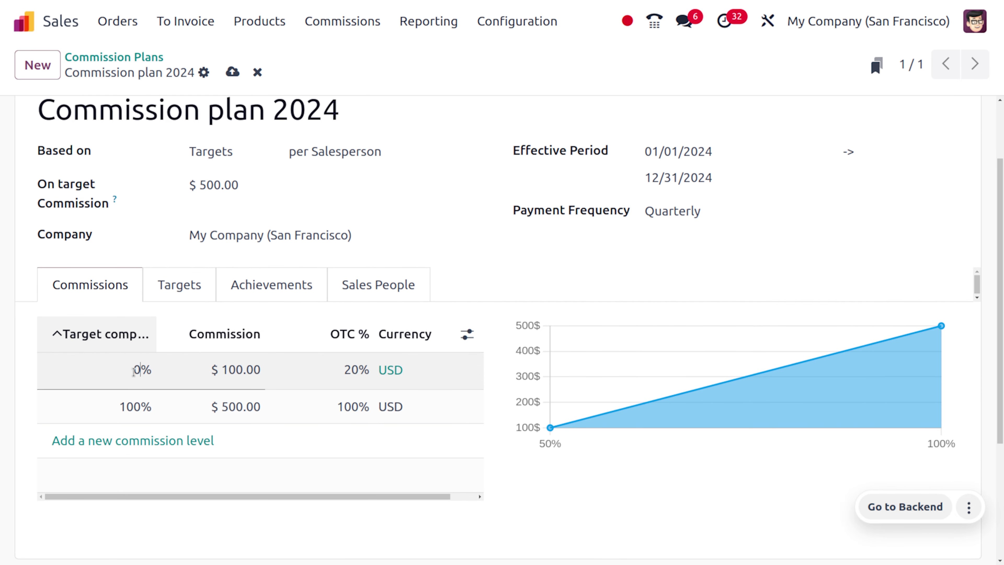
left_click(497, 267)
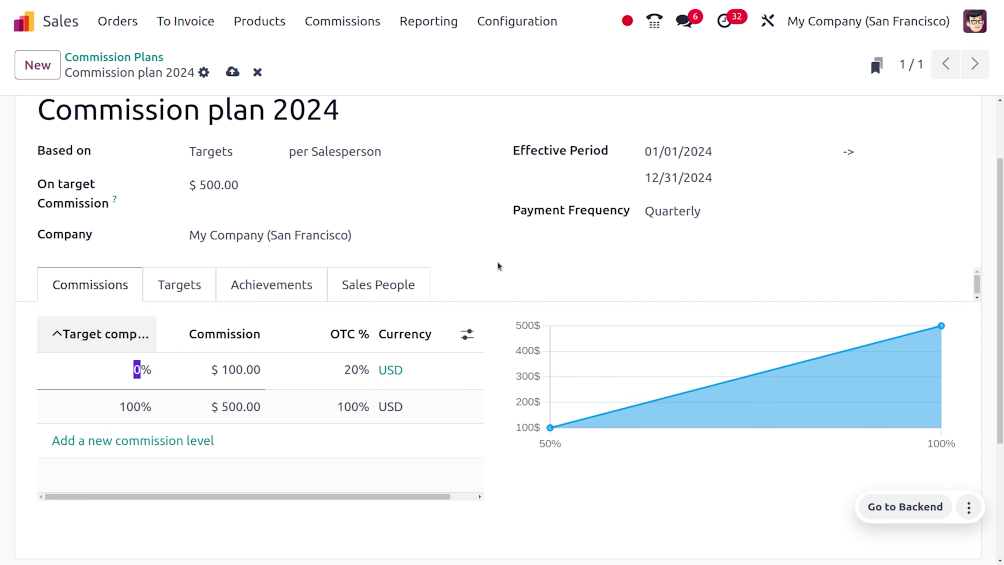
left_click(245, 369)
type("0")
left_click(594, 239)
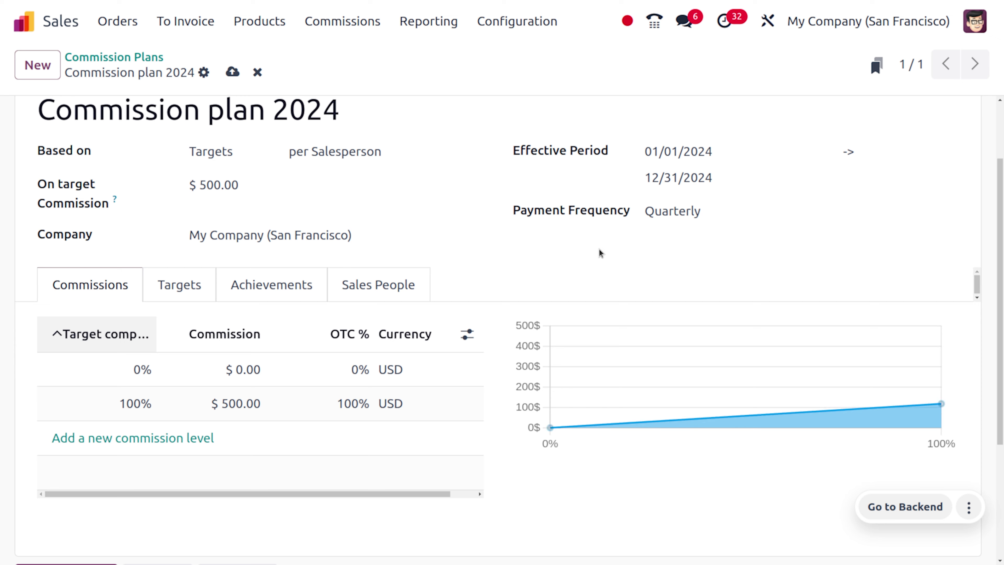
scroll(599, 249, "up", 3)
left_click(233, 72)
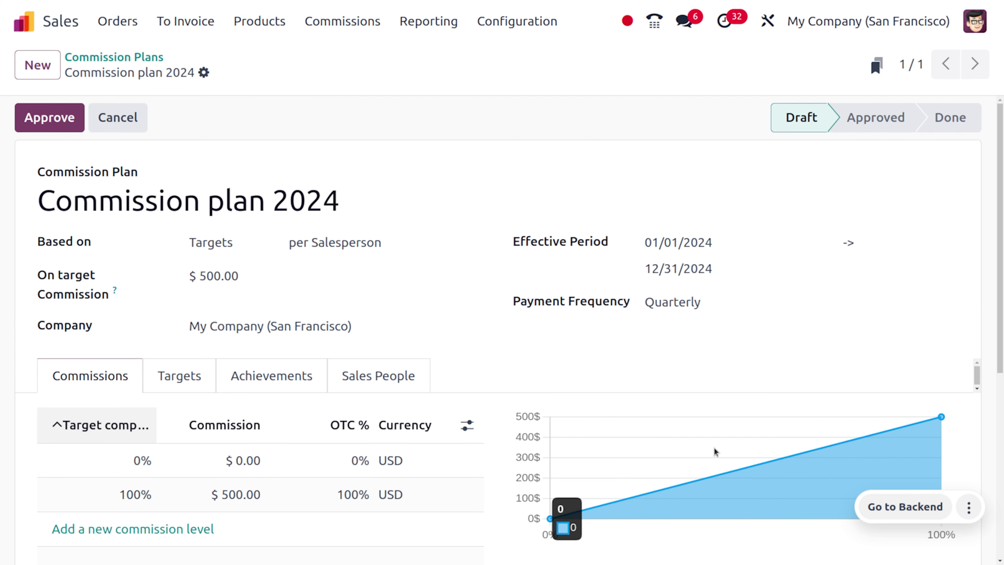
Create a new quotation and select its customer
left_click(128, 17)
left_click(149, 57)
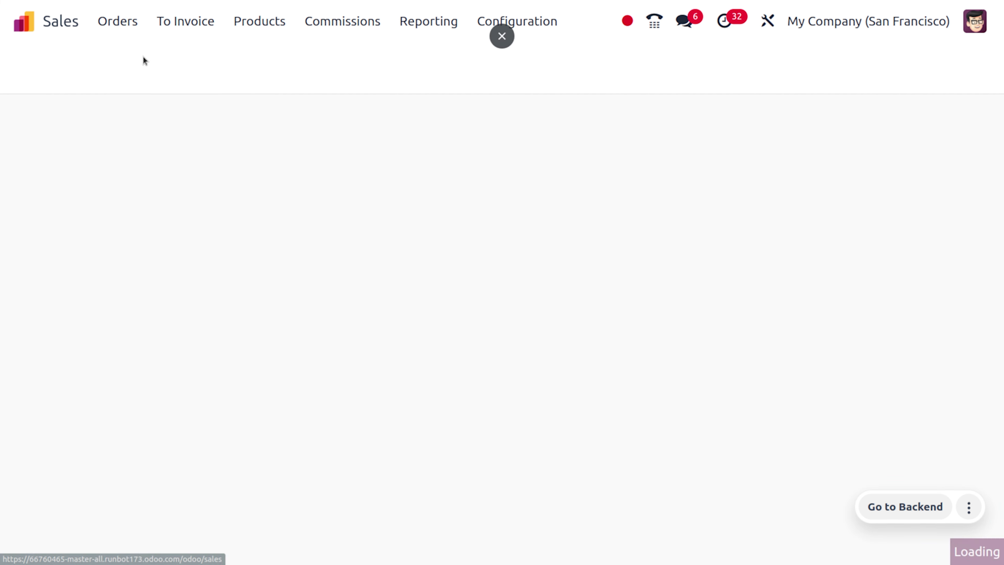
left_click(35, 70)
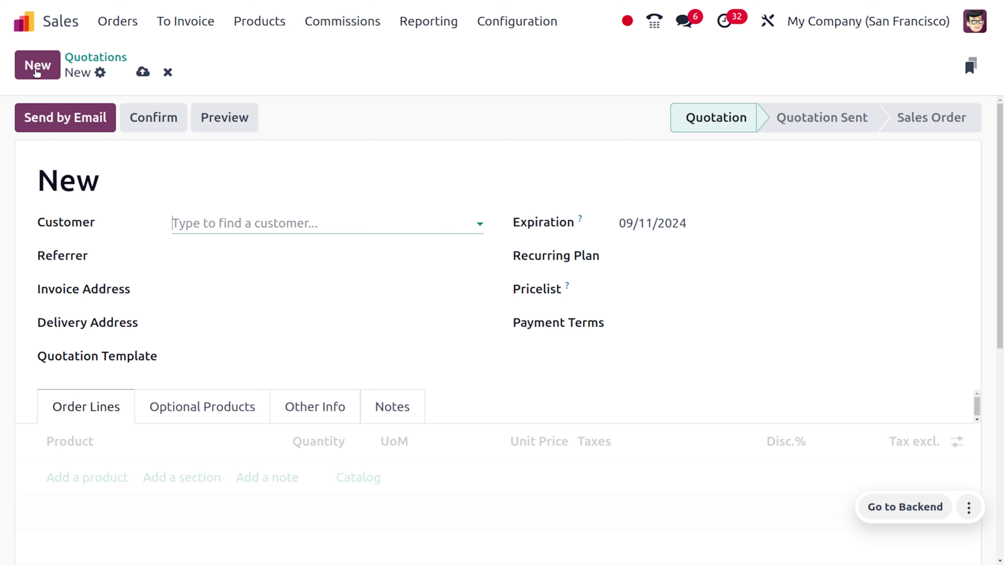
left_click(225, 217)
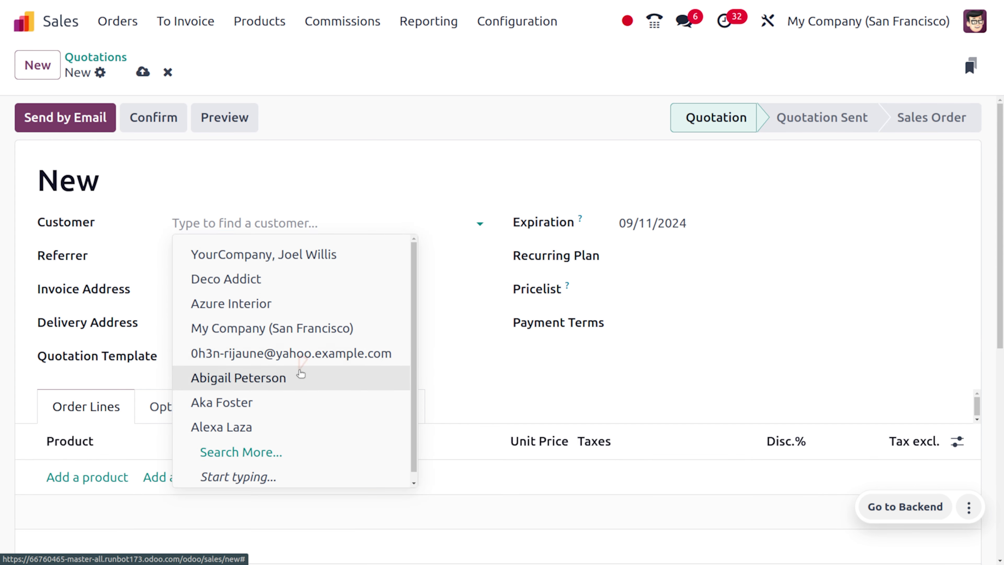
left_click(299, 374)
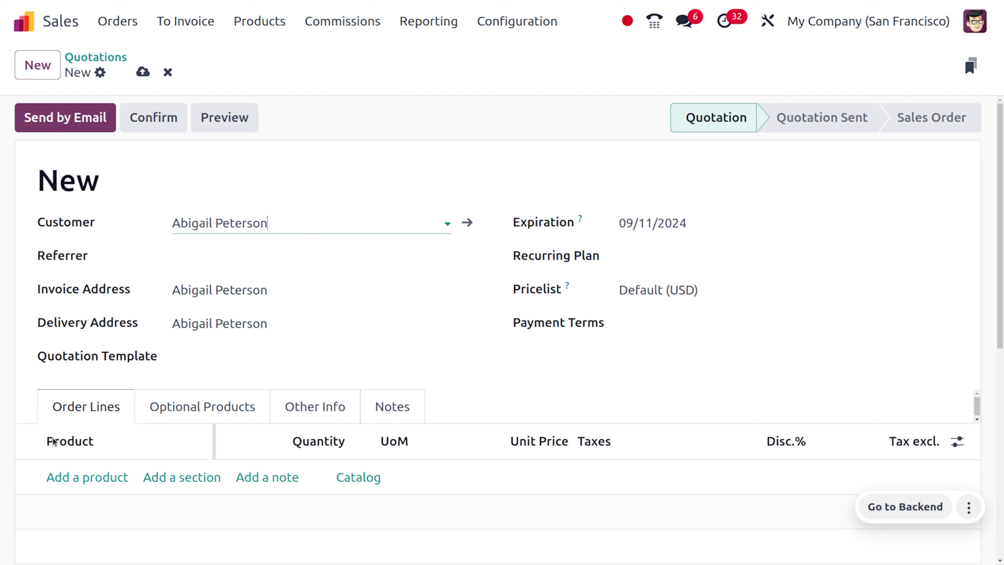
Add a Cabinet with Doors order line from the full product list
left_click(71, 478)
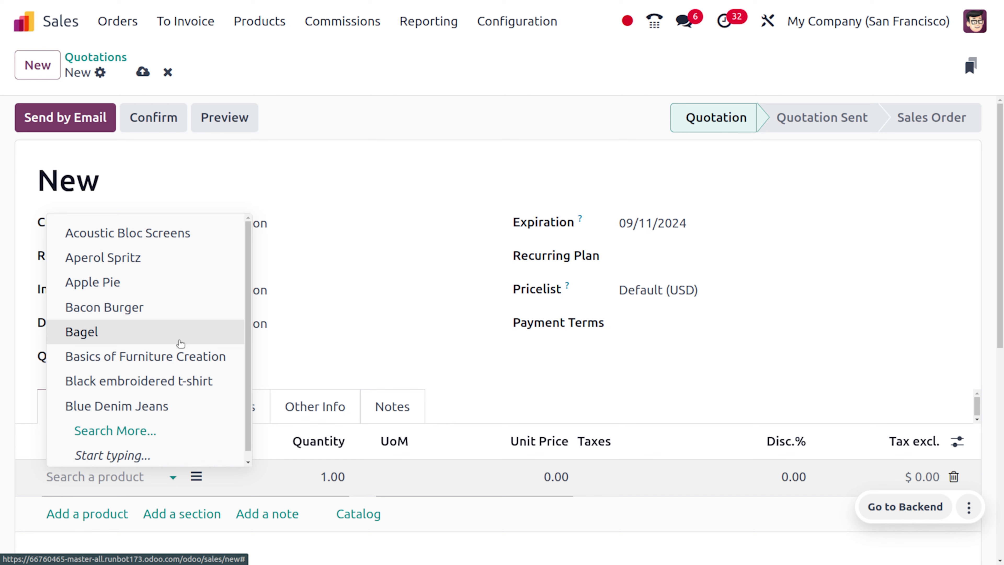
left_click(148, 432)
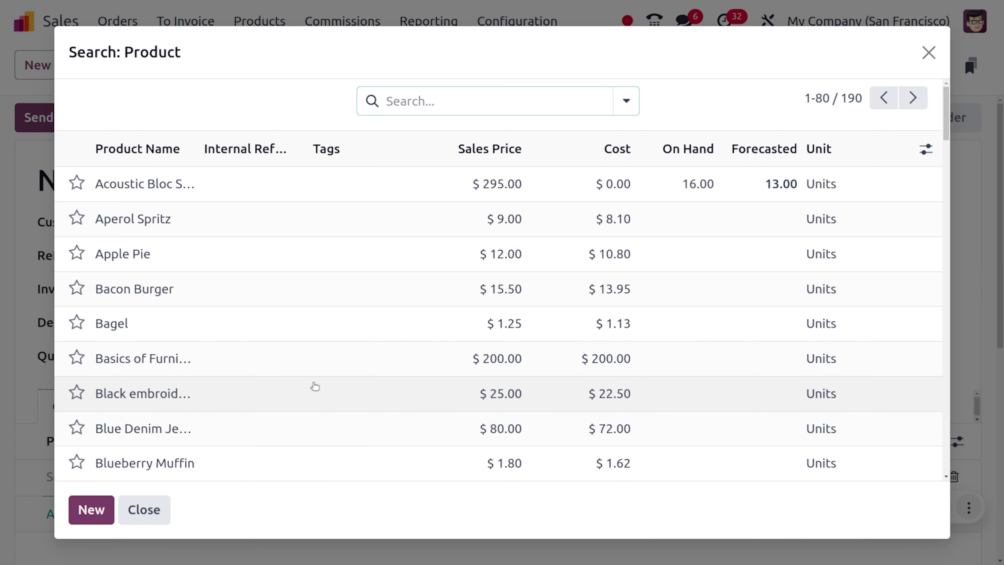
scroll(315, 386, "down", 5)
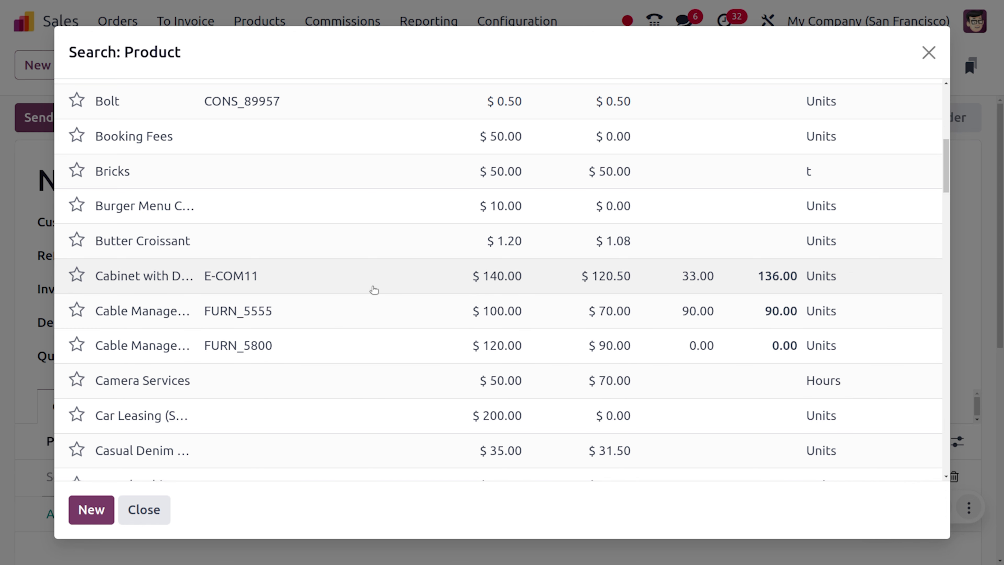
left_click(376, 284)
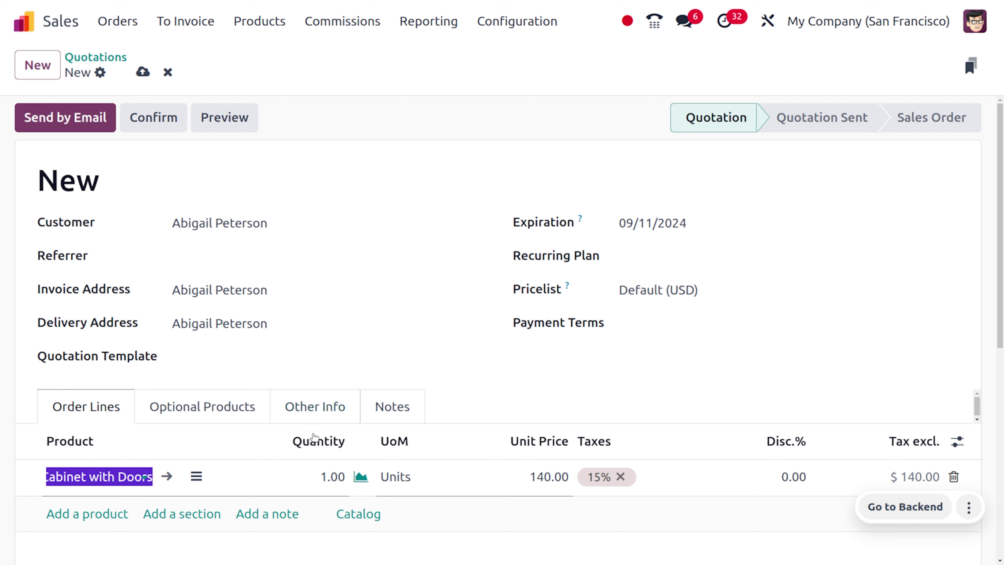
Set the line's quantity to 5 and unit price to 1,400.00, totalling $7,000.00
left_click(324, 478)
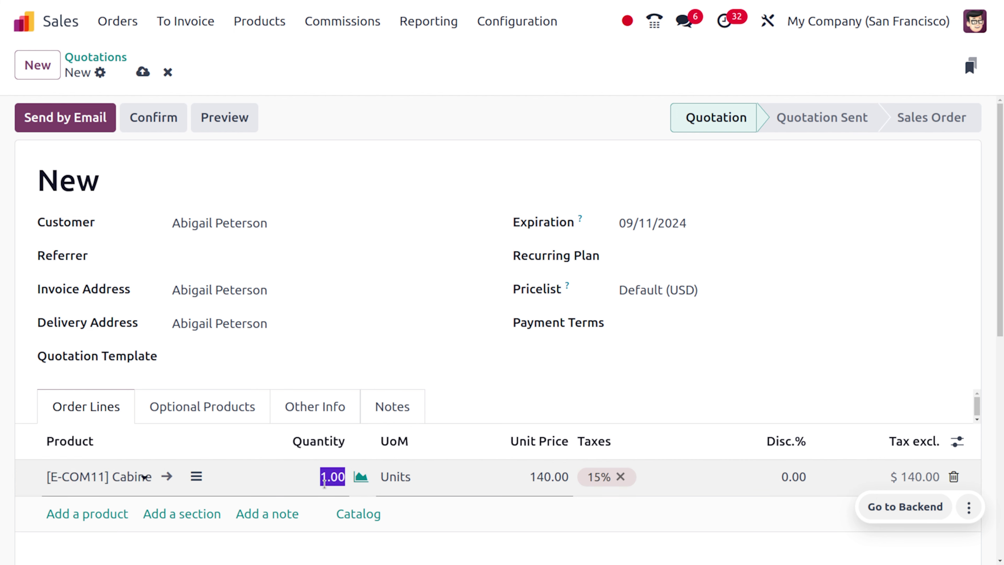
type("5")
left_click(552, 478)
left_click(555, 478)
key("BackSpace")
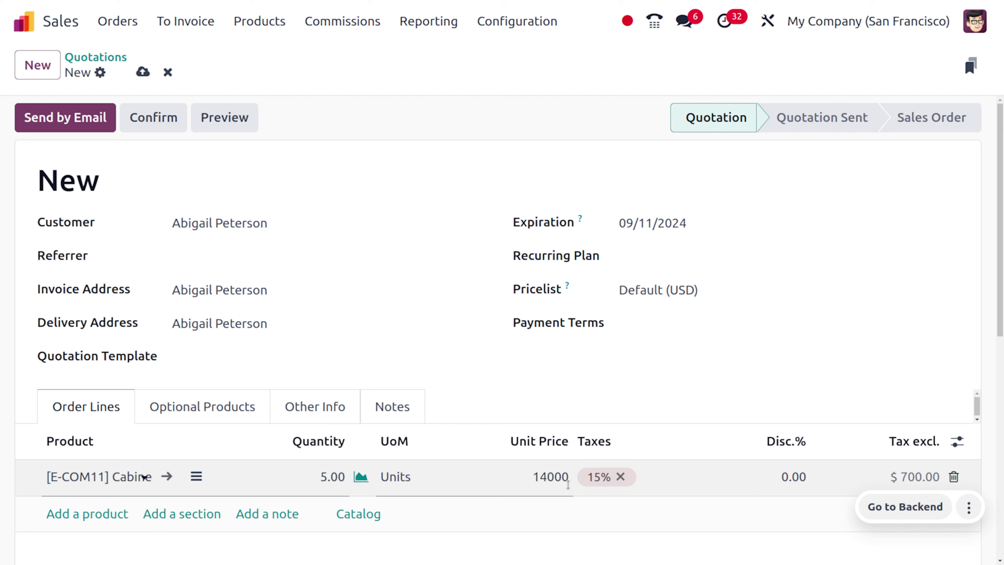
key("BackSpace")
left_click(903, 239)
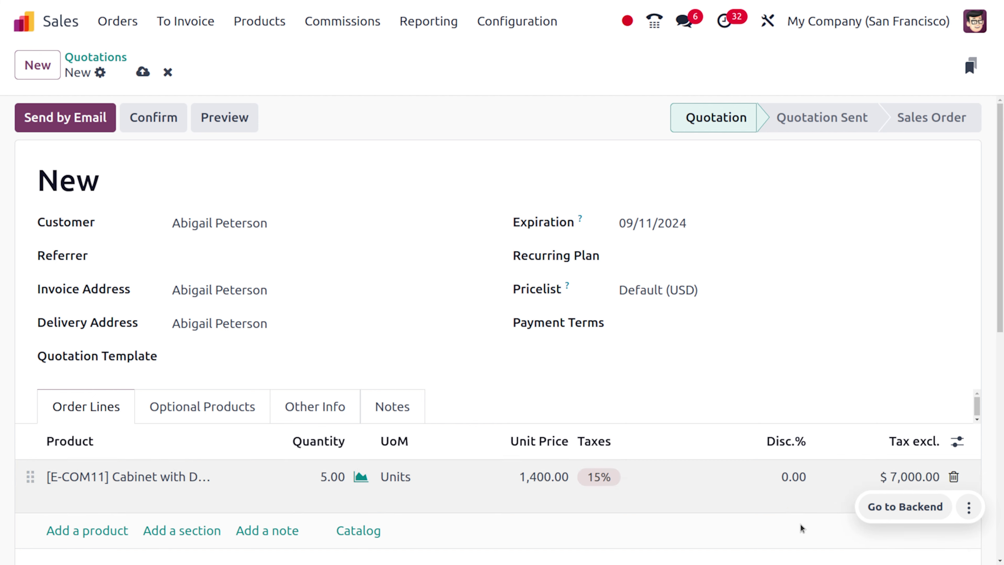
Review the $8,050.00 quotation totals, then save S00086 and confirm it as a sales order
scroll(801, 528, "down", 8)
scroll(801, 529, "up", 3)
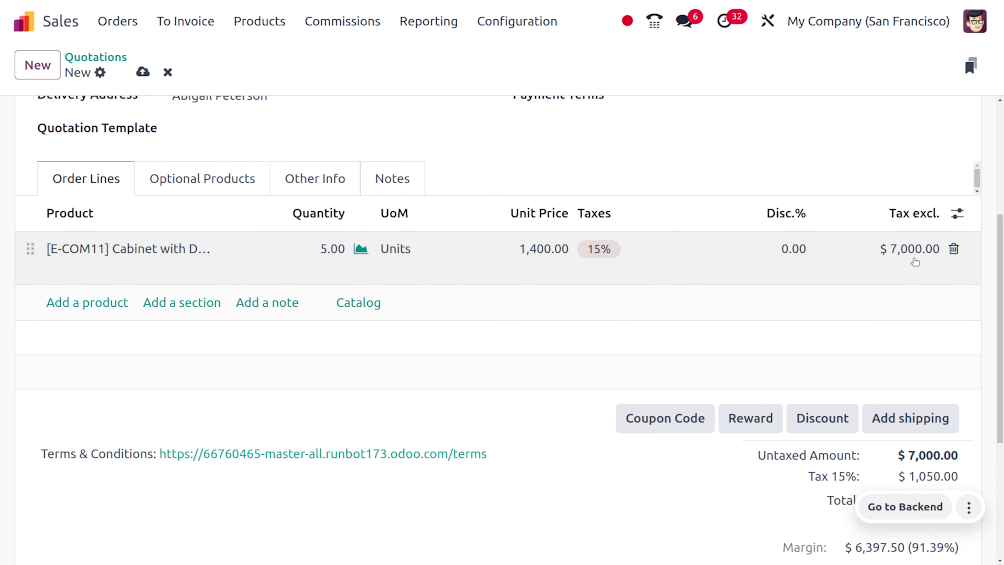
scroll(874, 300, "down", 3)
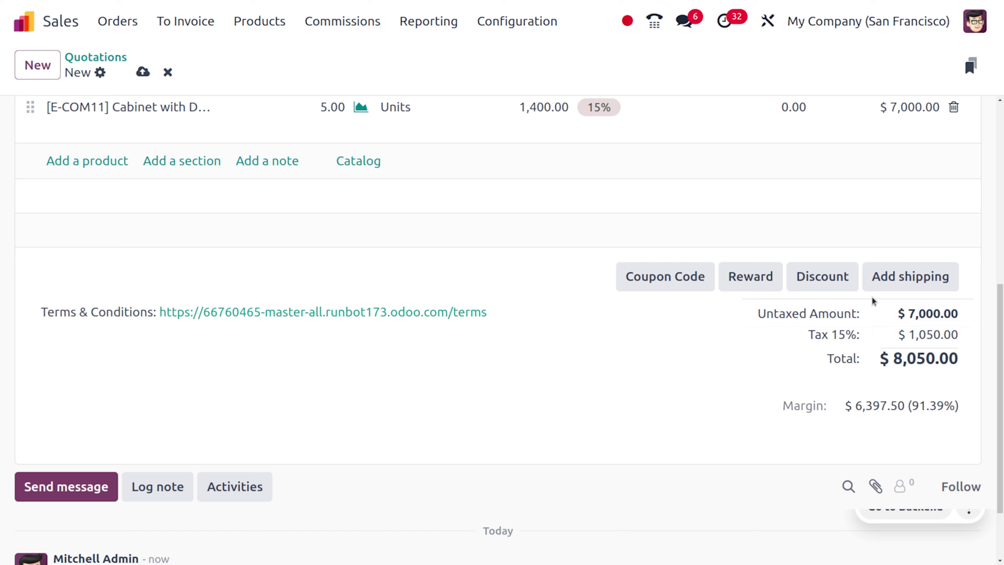
scroll(874, 302, "down", 1)
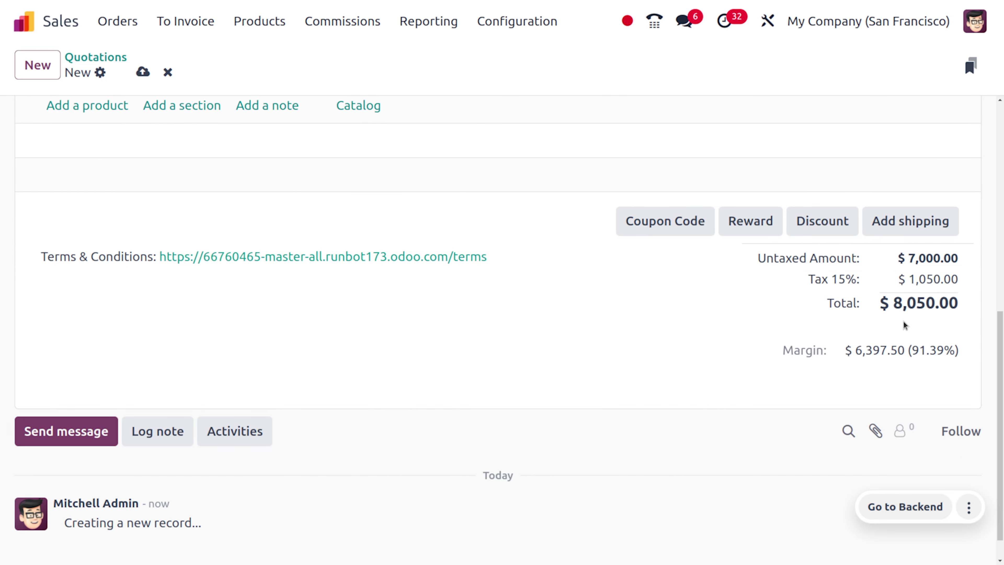
scroll(903, 321, "up", 5)
scroll(815, 261, "down", 5)
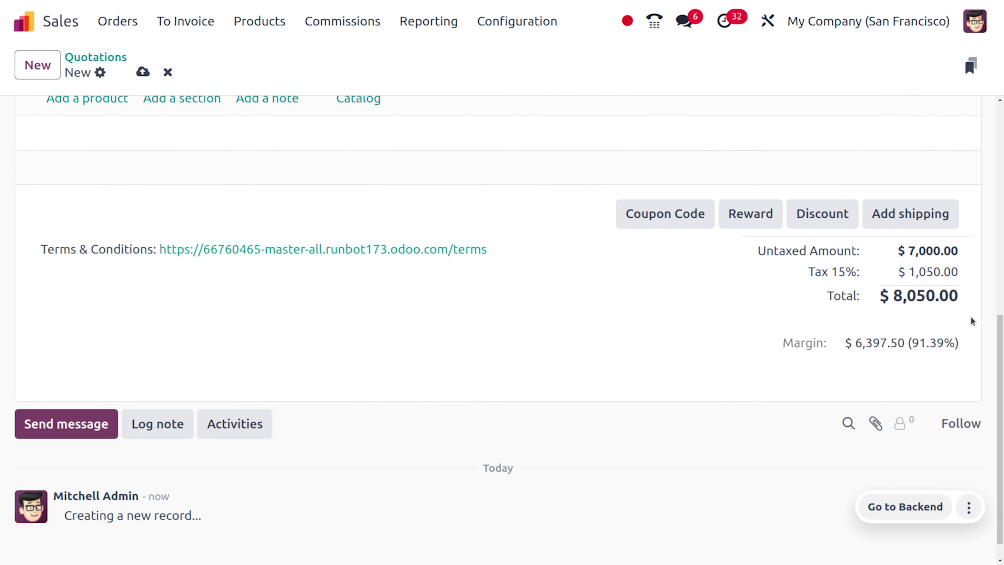
scroll(756, 343, "up", 10)
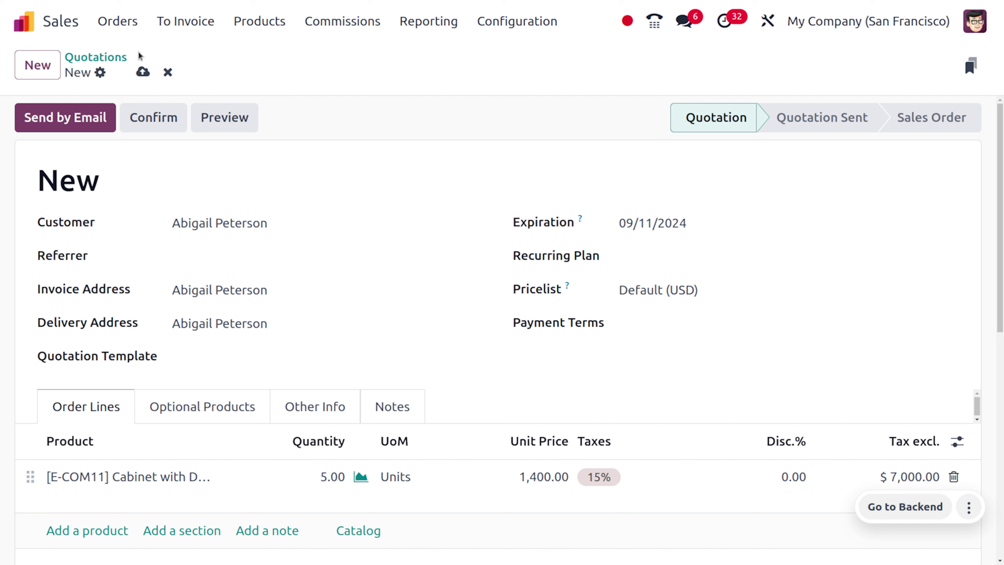
left_click(143, 72)
left_click(171, 116)
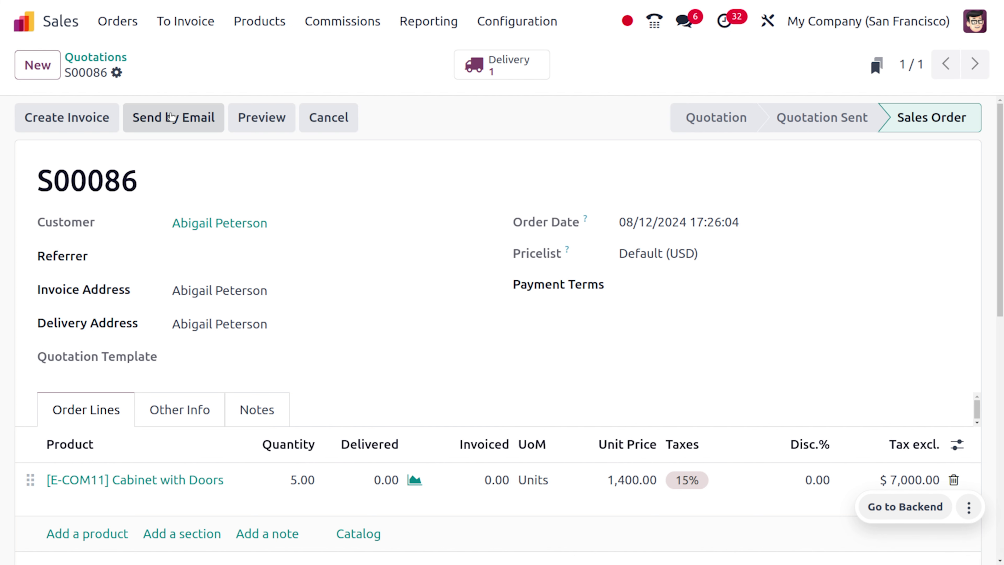
Bill the whole order with a regular invoice for 5 Cabinet with Doors and post it
left_click(86, 114)
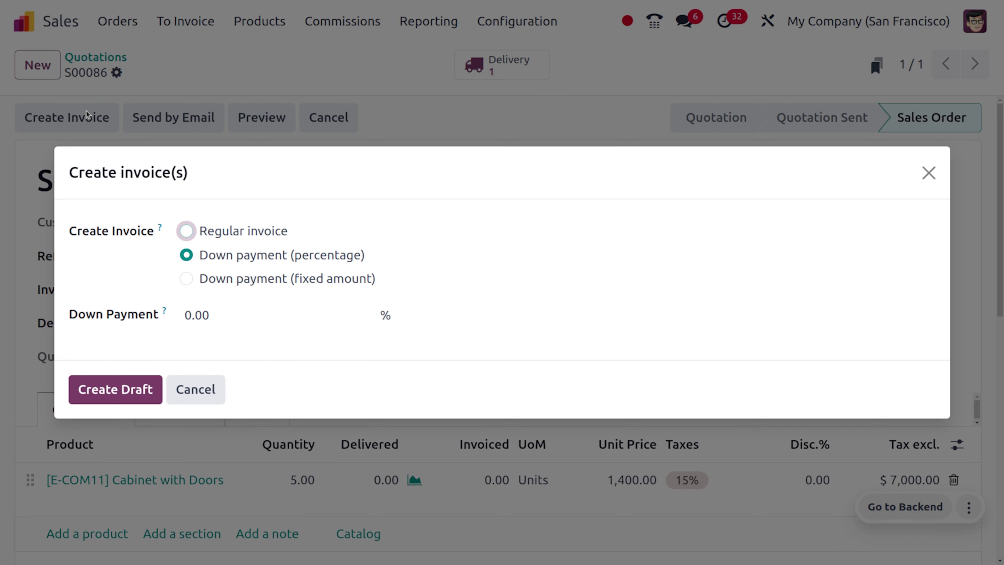
left_click(187, 231)
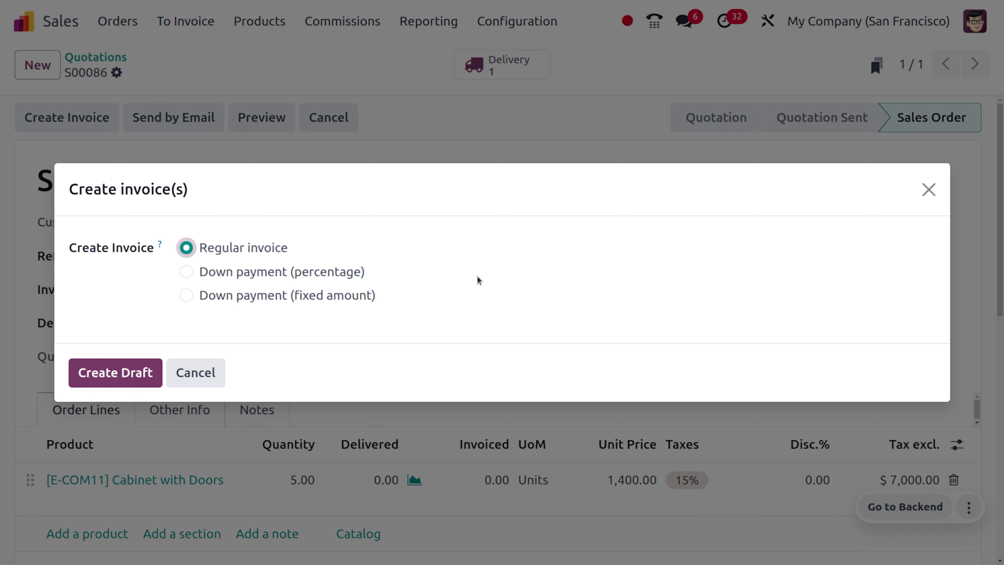
left_click(119, 372)
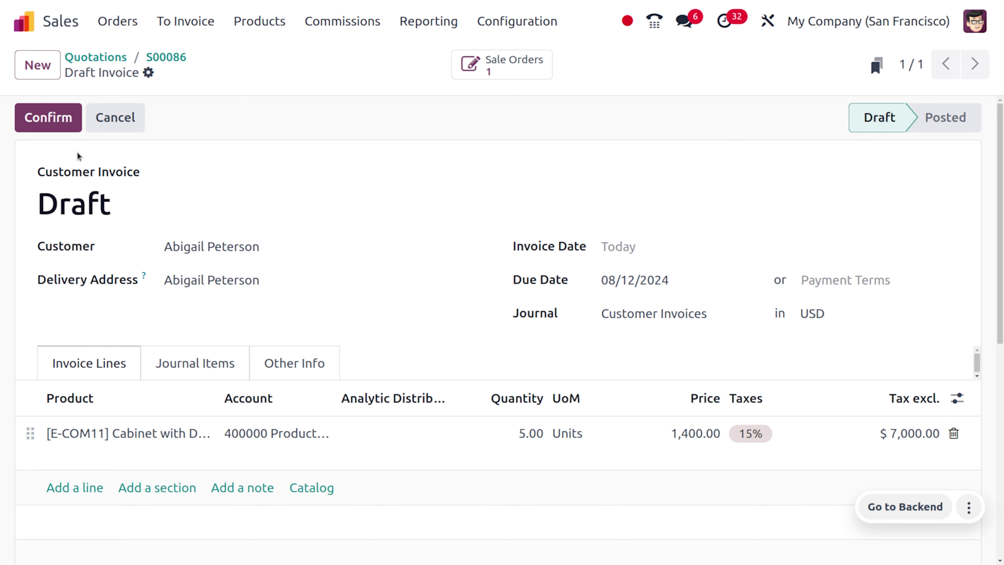
left_click(35, 118)
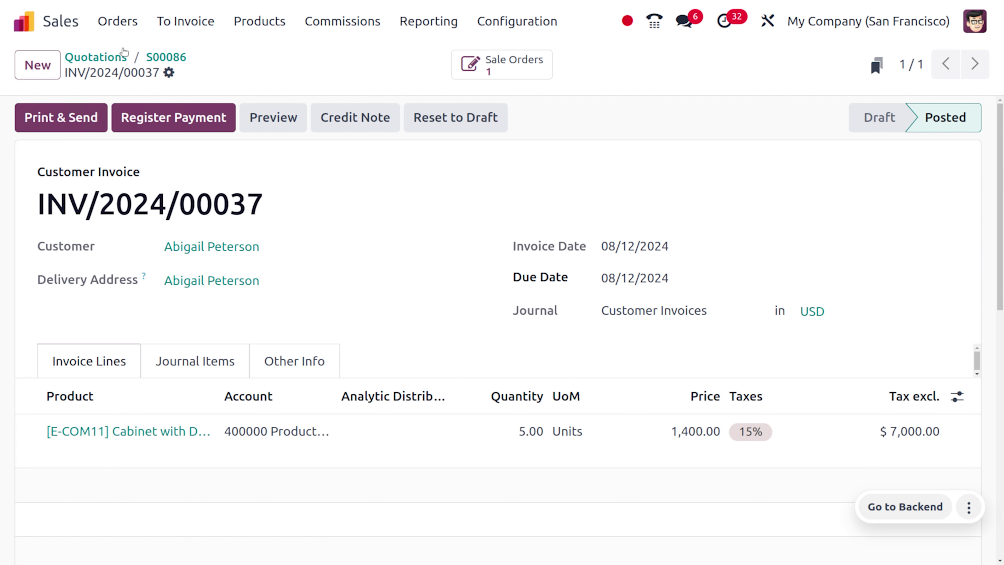
left_click(329, 24)
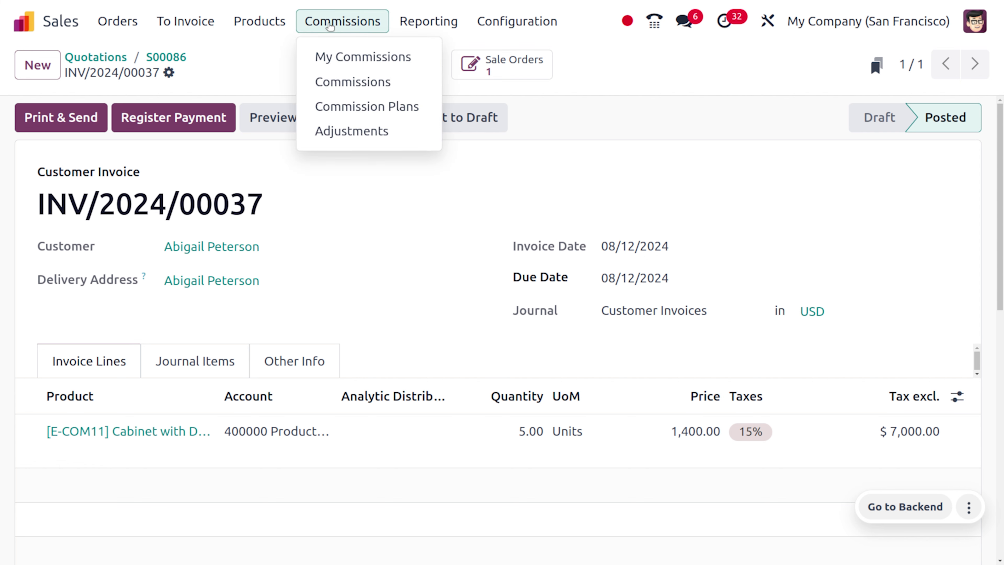
Review the 2024 Q3 lines in My Commissions, including the 350.00 achievement, and open INV/2024/00037
left_click(347, 62)
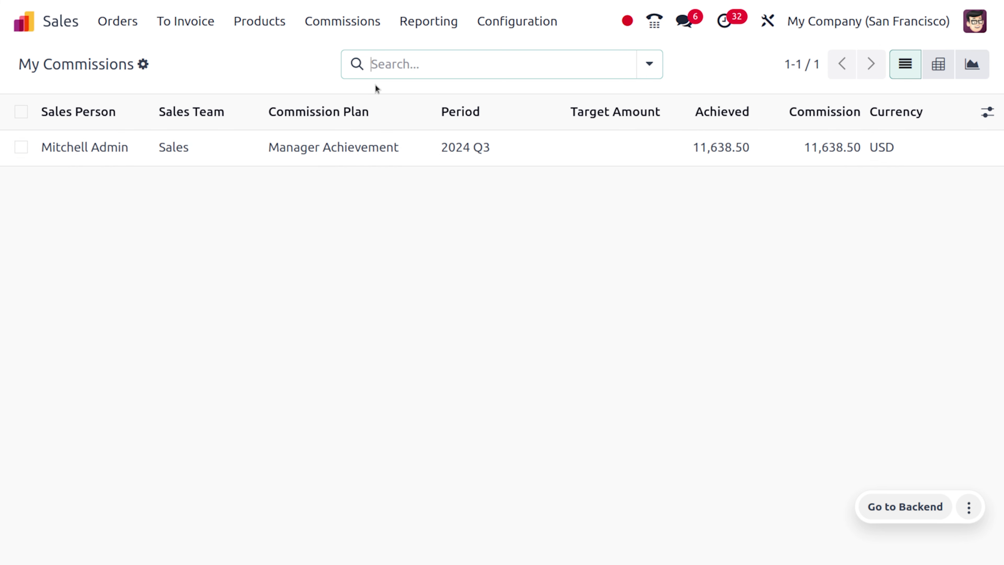
left_click(380, 158)
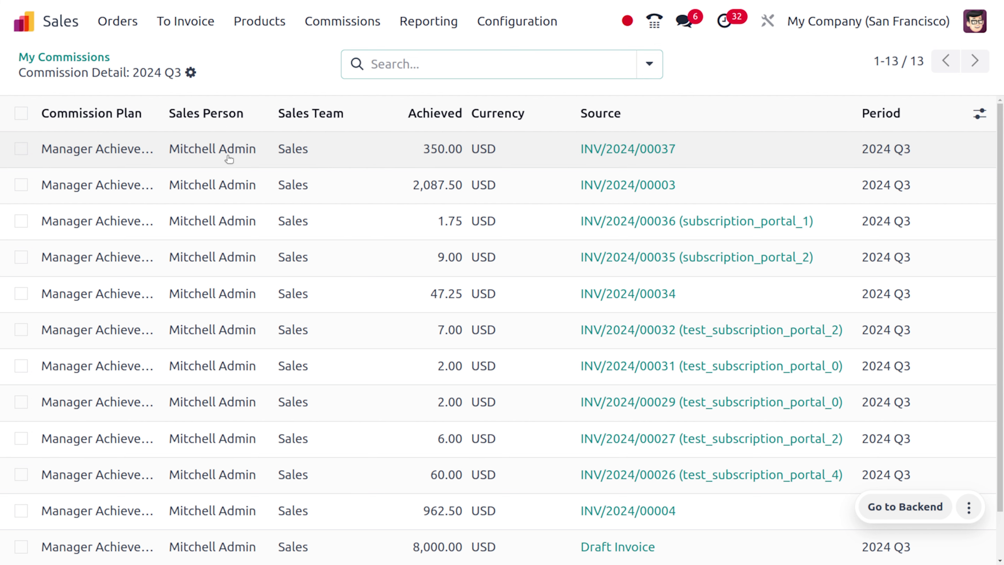
scroll(336, 422, "down", 2)
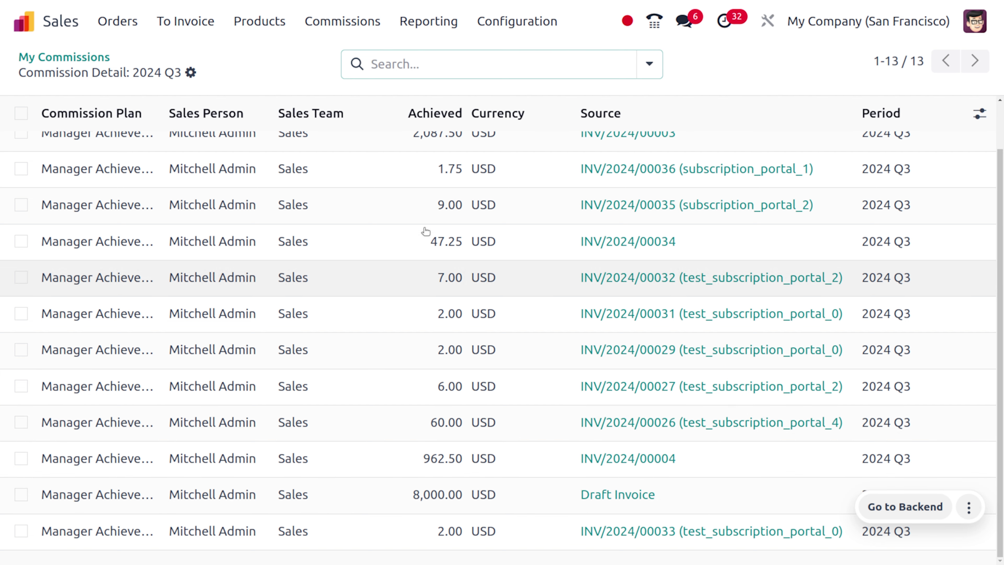
scroll(425, 196, "up", 2)
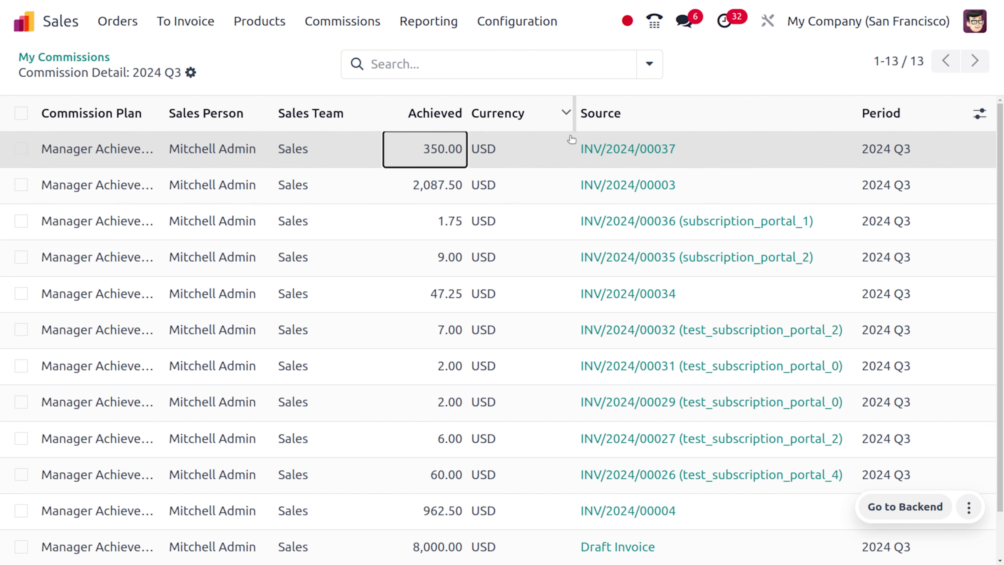
left_click(616, 147)
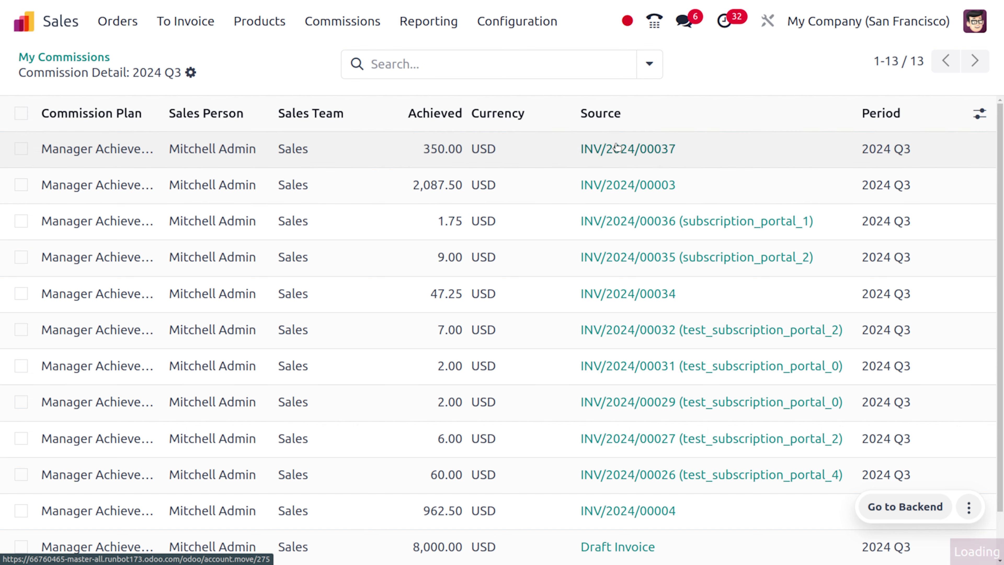